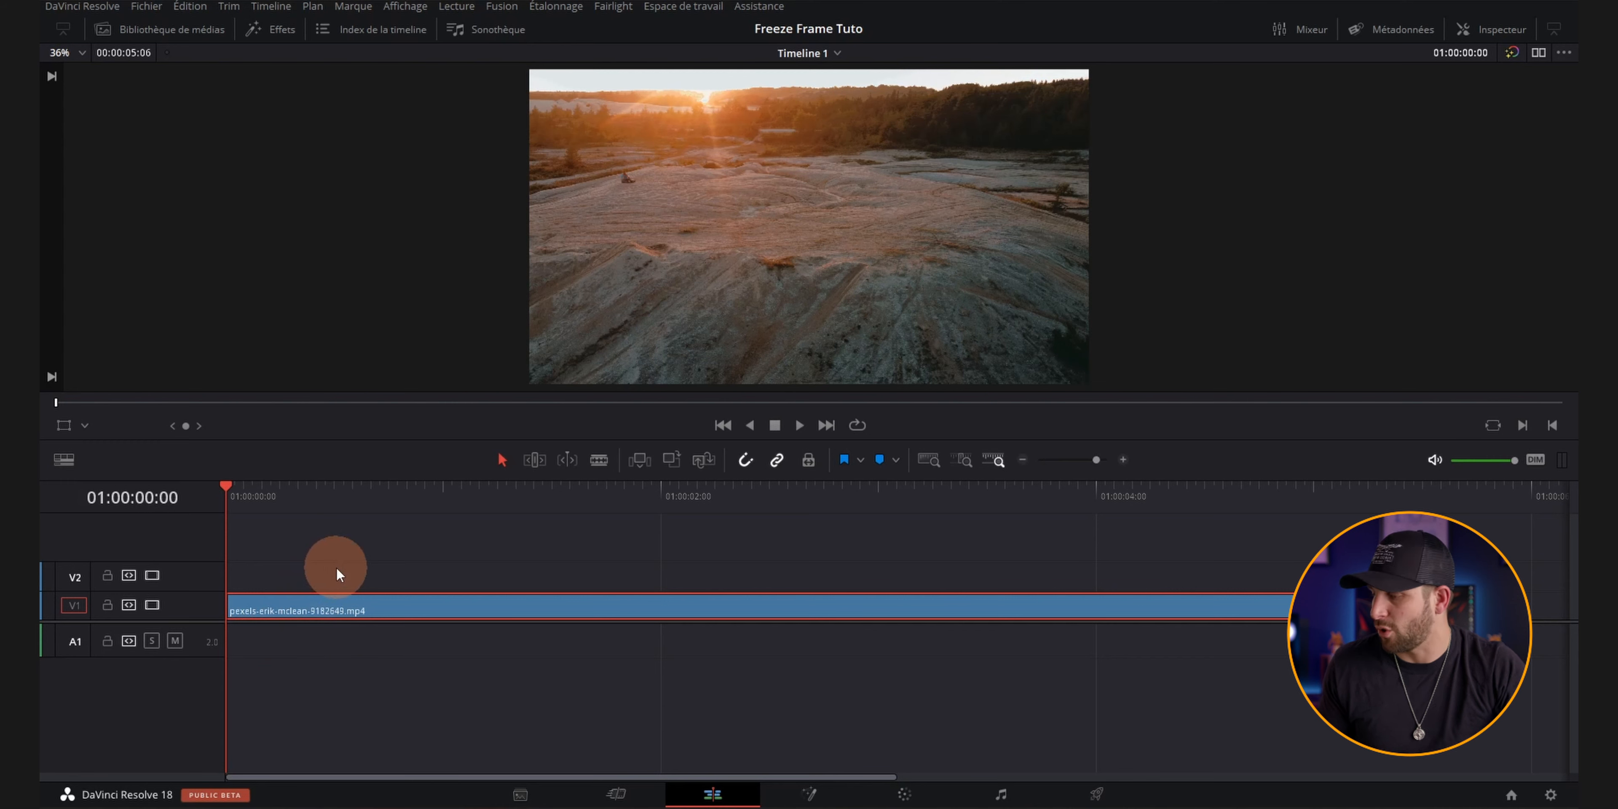
Play the motocross clip to preview the jump, and return the playhead to the start of the timeline
key("space")
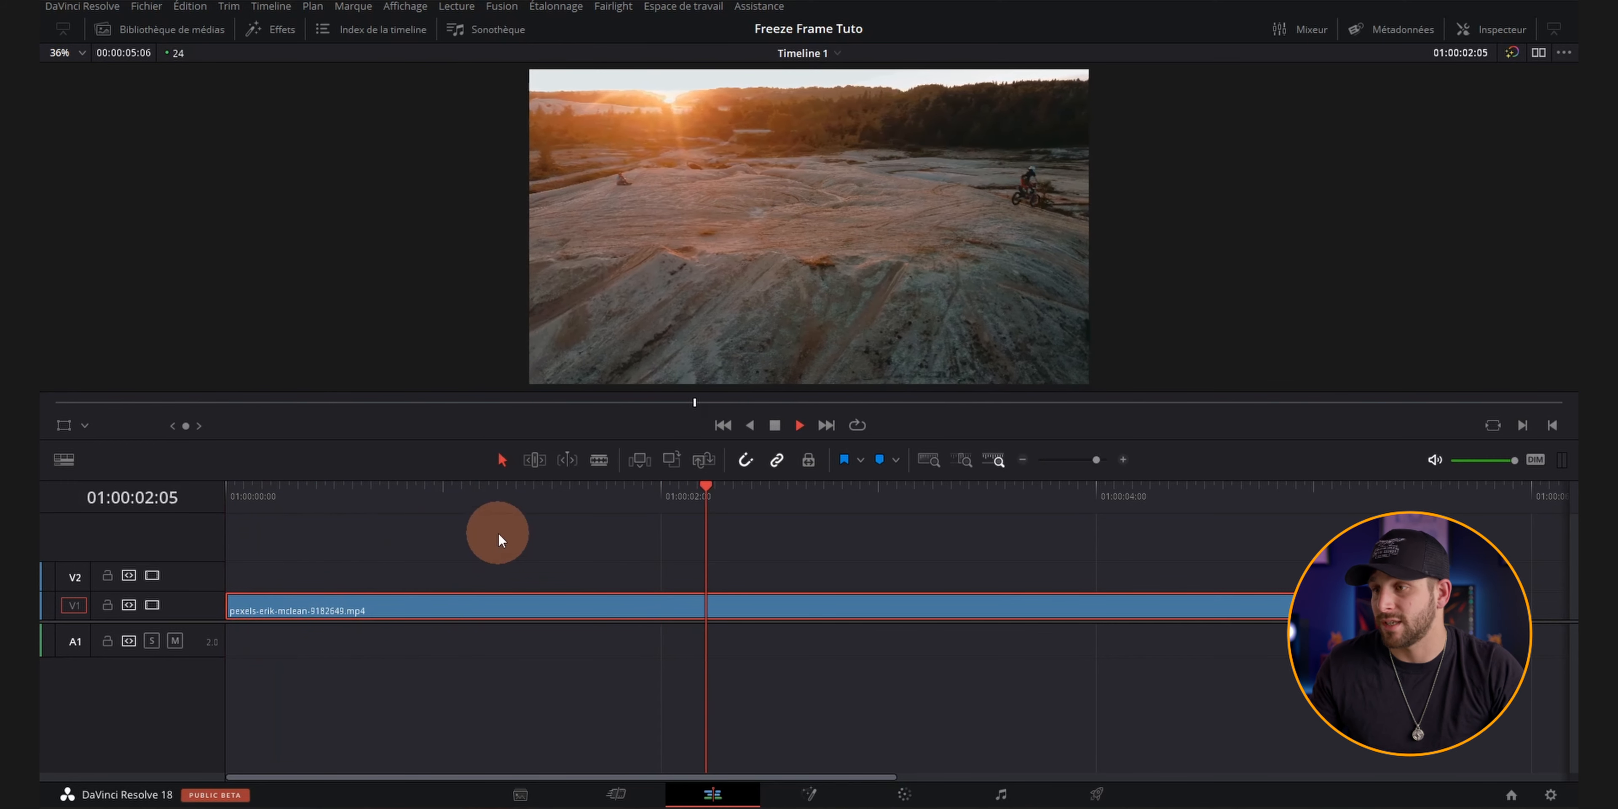
key("space")
key("Home")
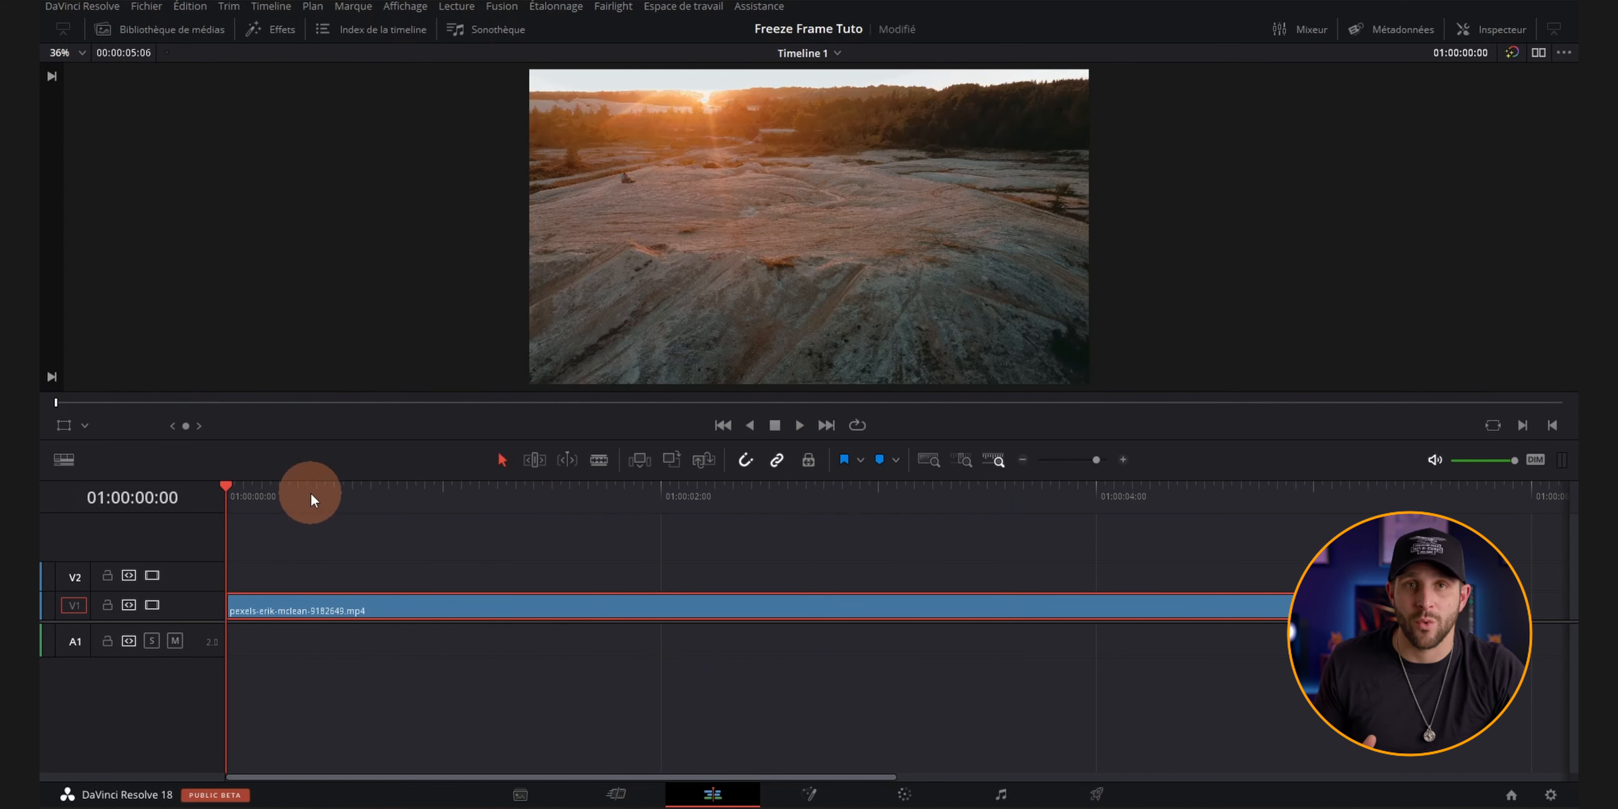
Duplicate the motocross clip onto track V2 and apply a freeze frame to the copy at 01:00:01:10
left_click_drag(311, 493, 535, 495)
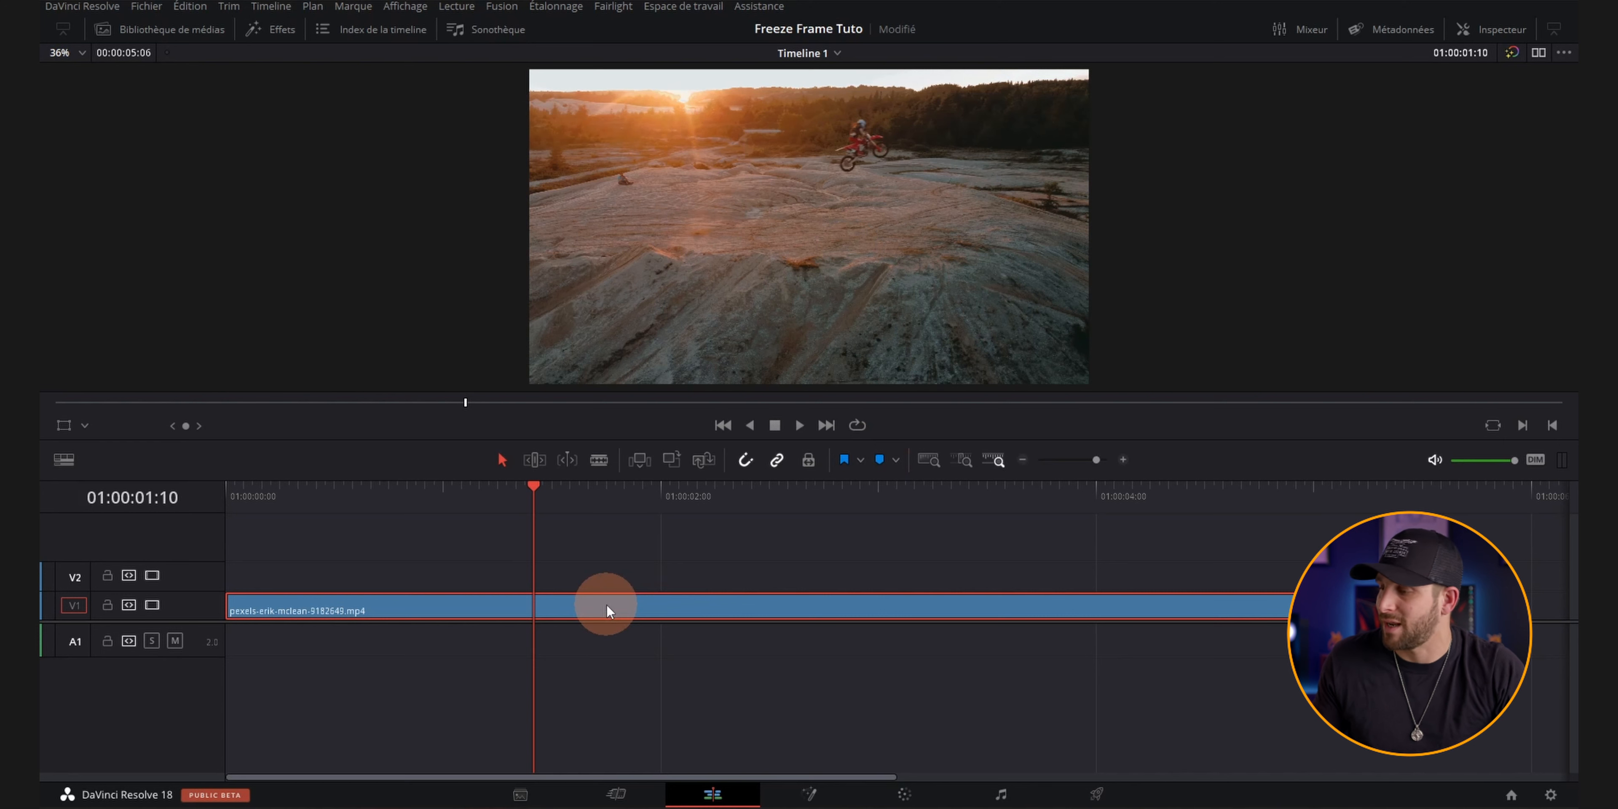
left_click_drag(607, 604, 613, 571, "alt")
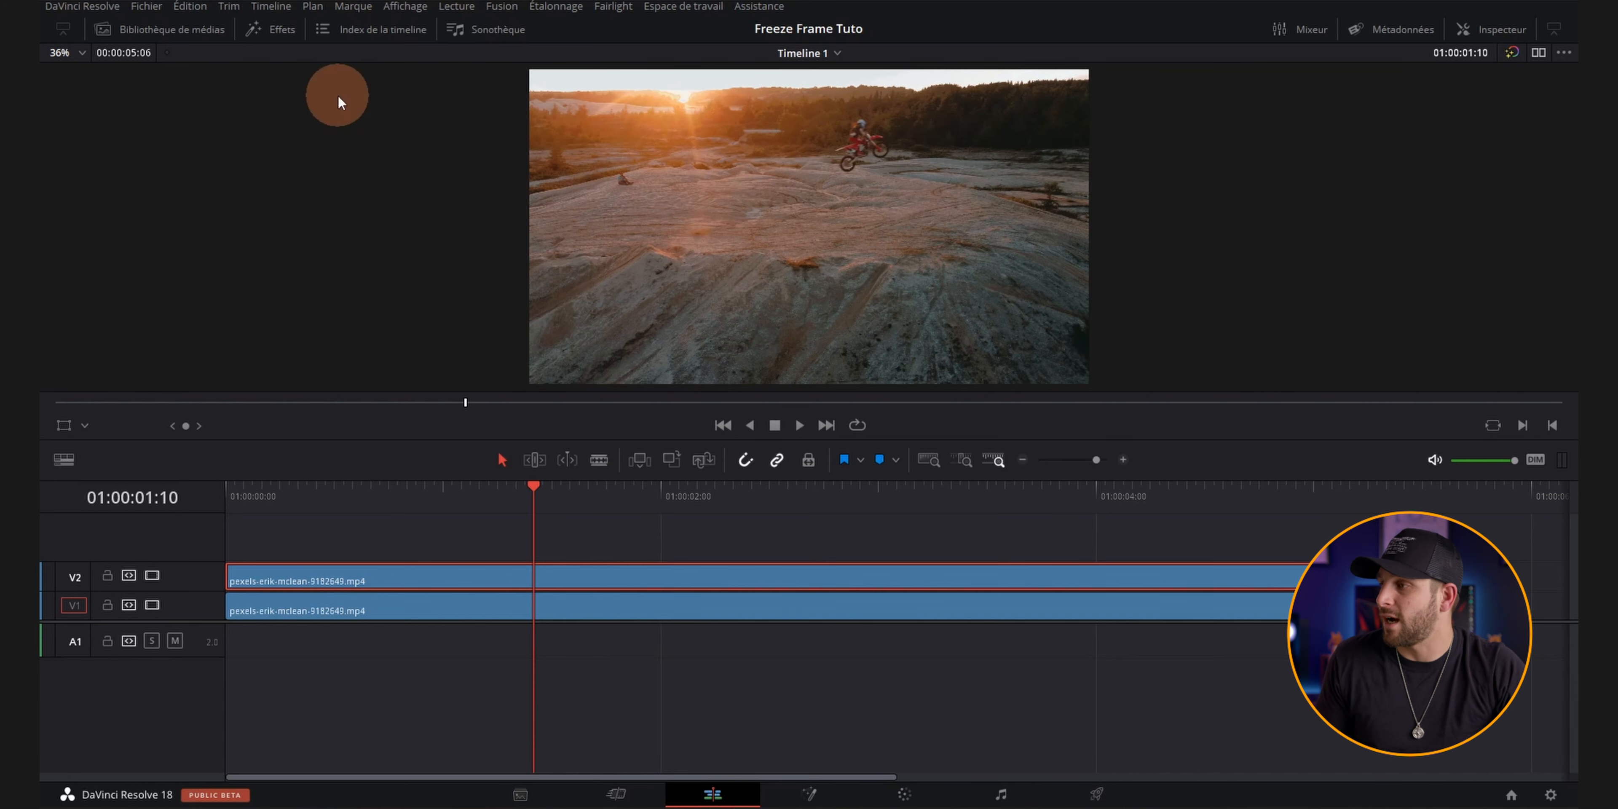
left_click(316, 11)
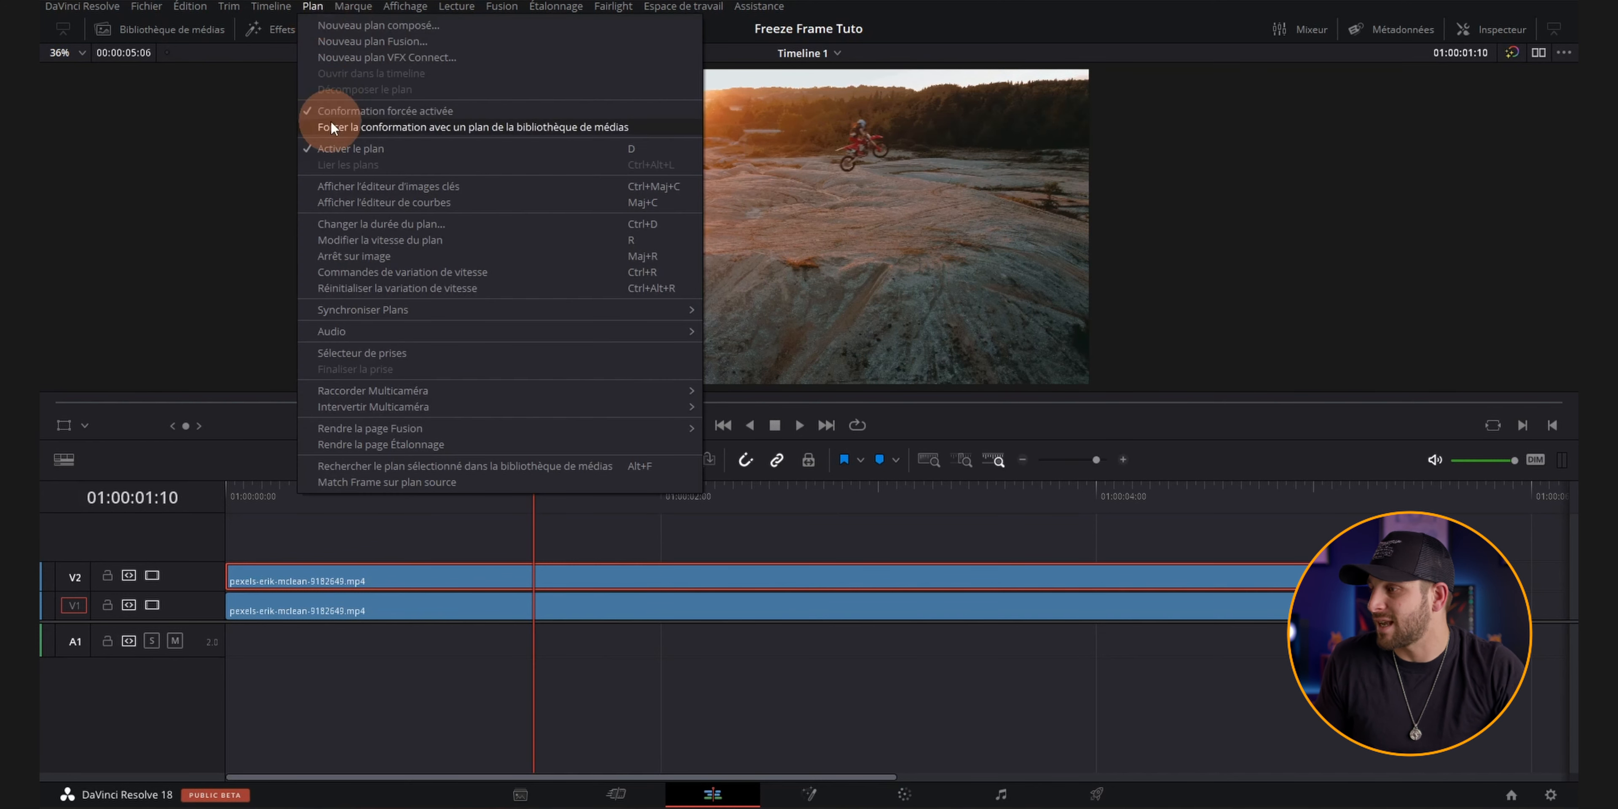
left_click(379, 259)
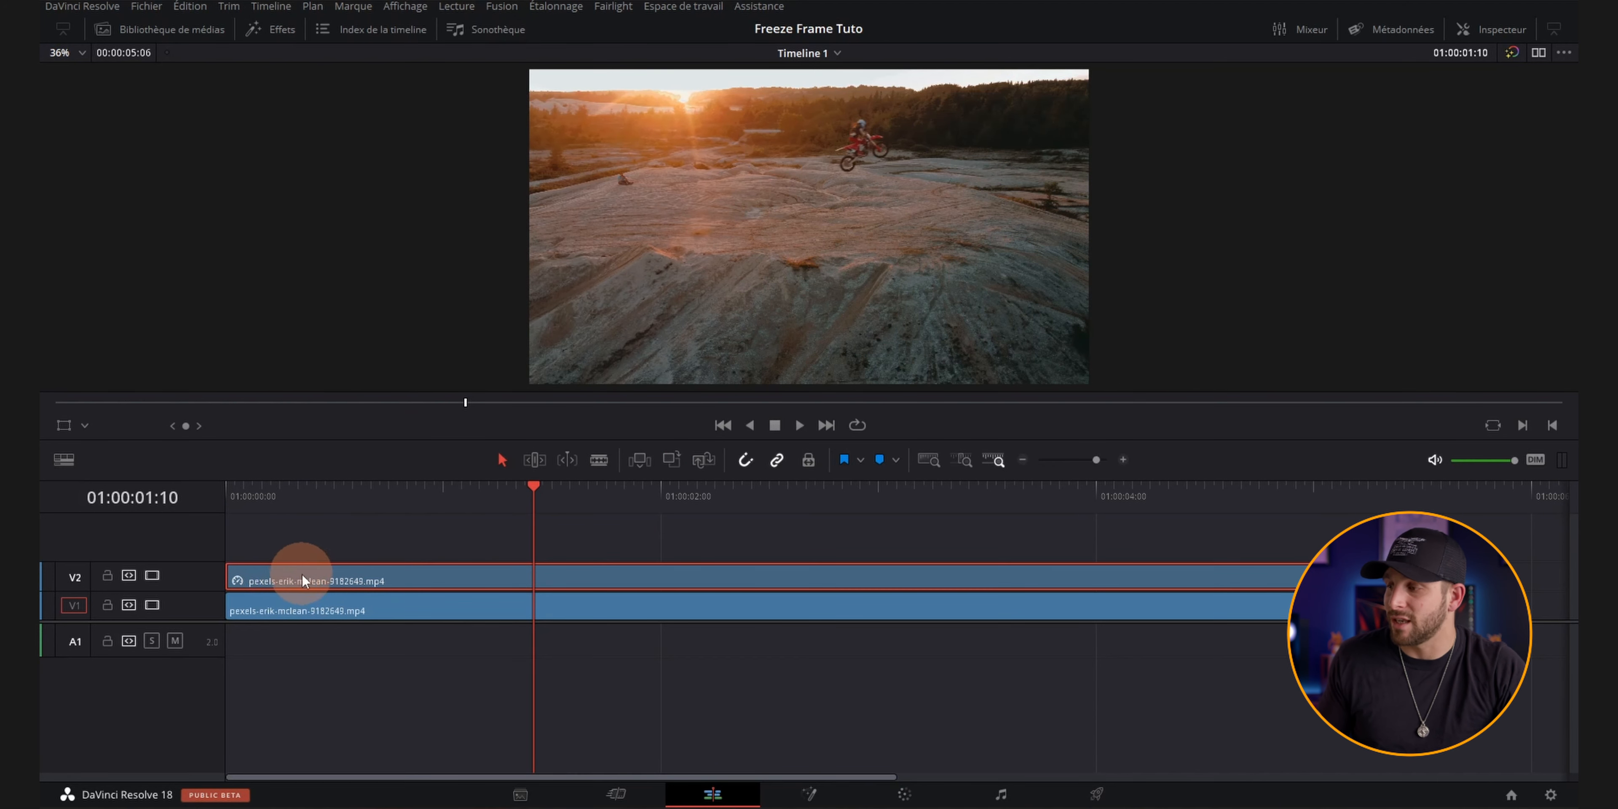
Play the timeline with track V2 enabled and disabled to compare the frozen copy with the moving original, leaving V2 enabled
left_click(257, 498)
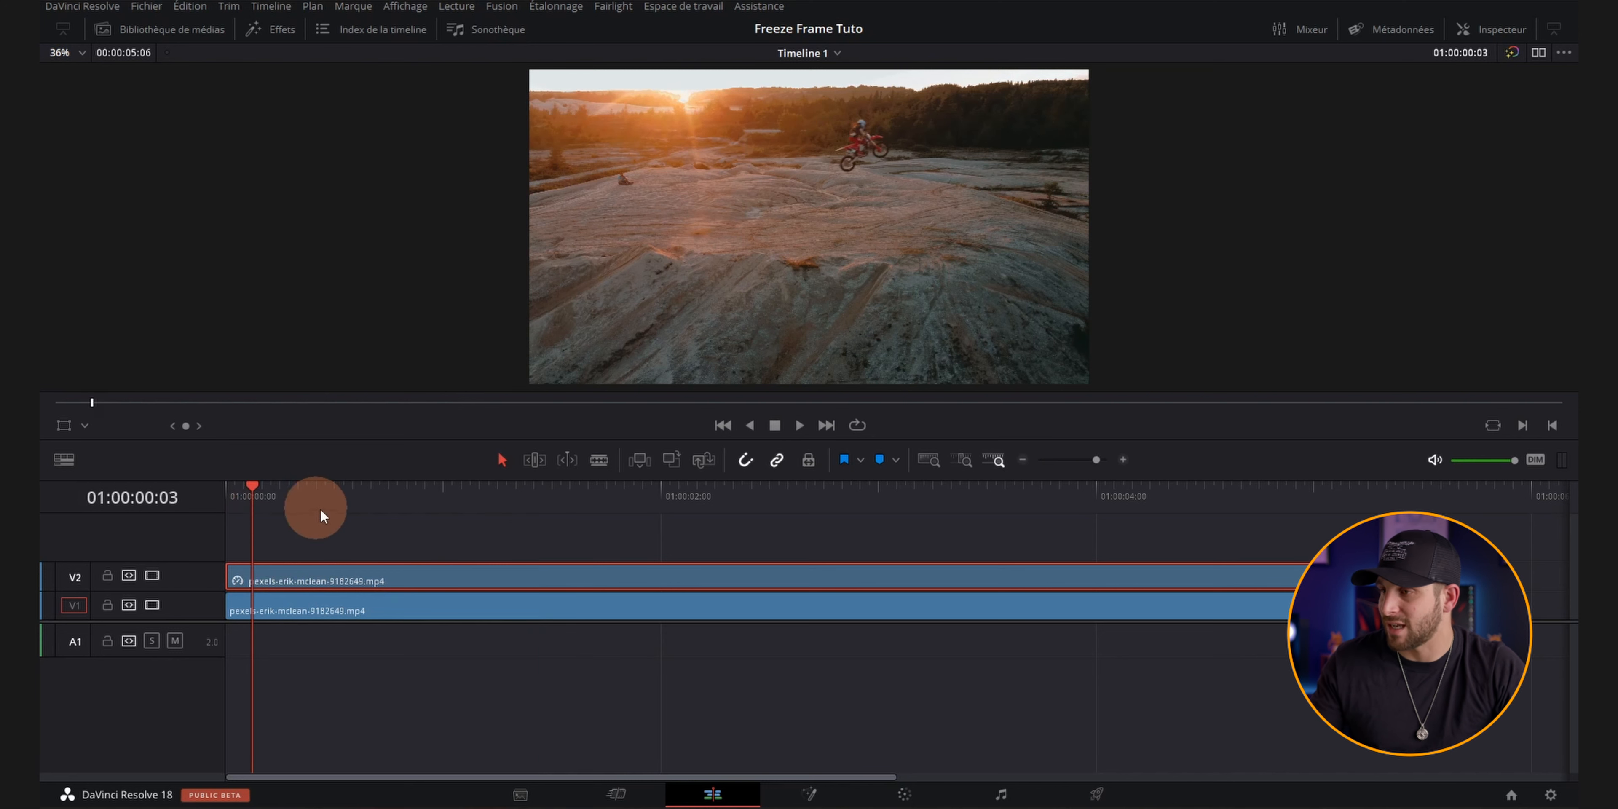
key("space")
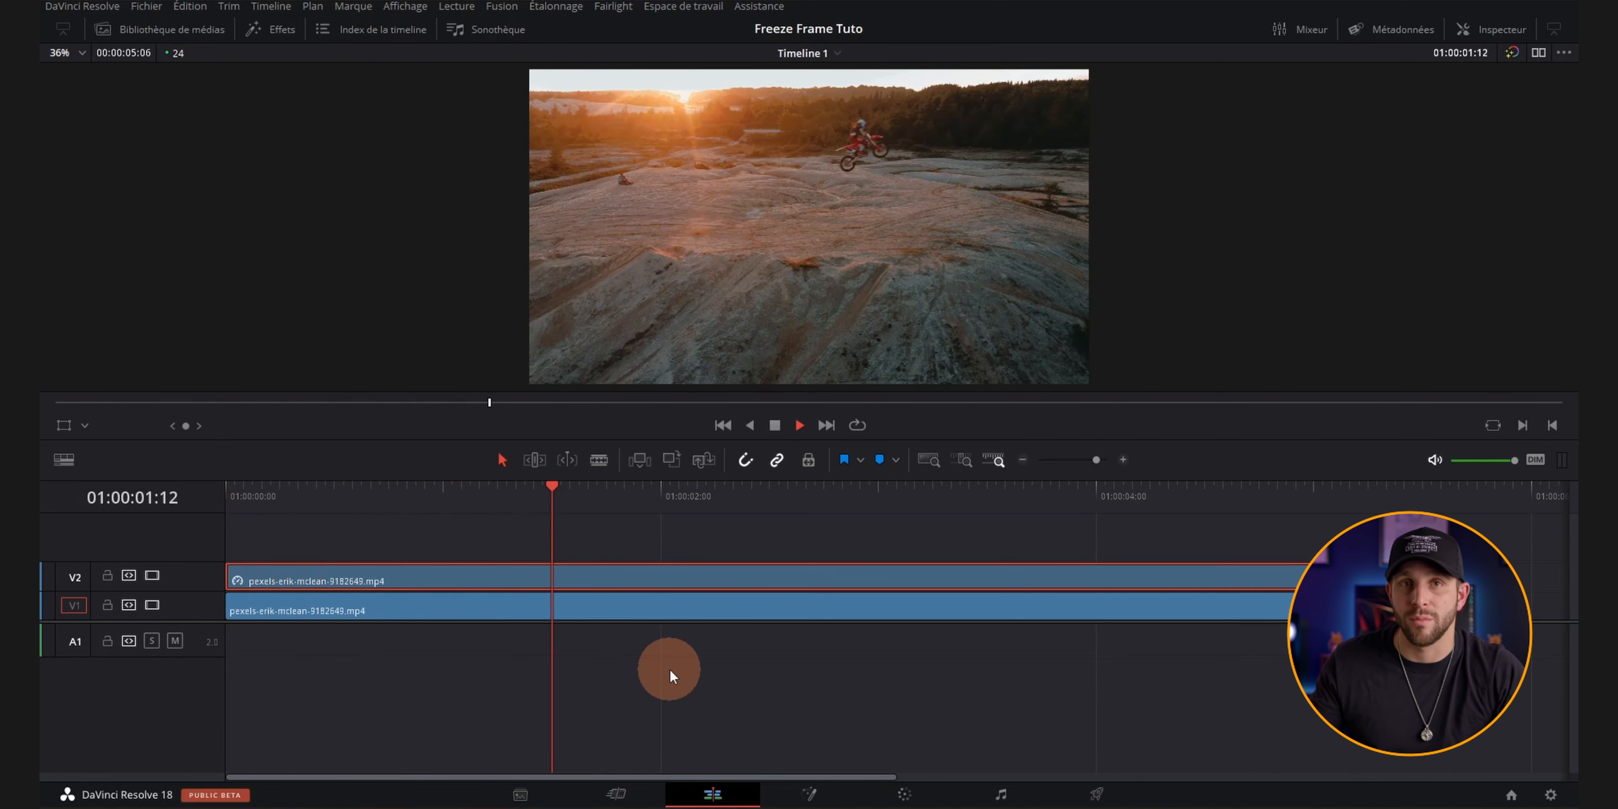
key("space")
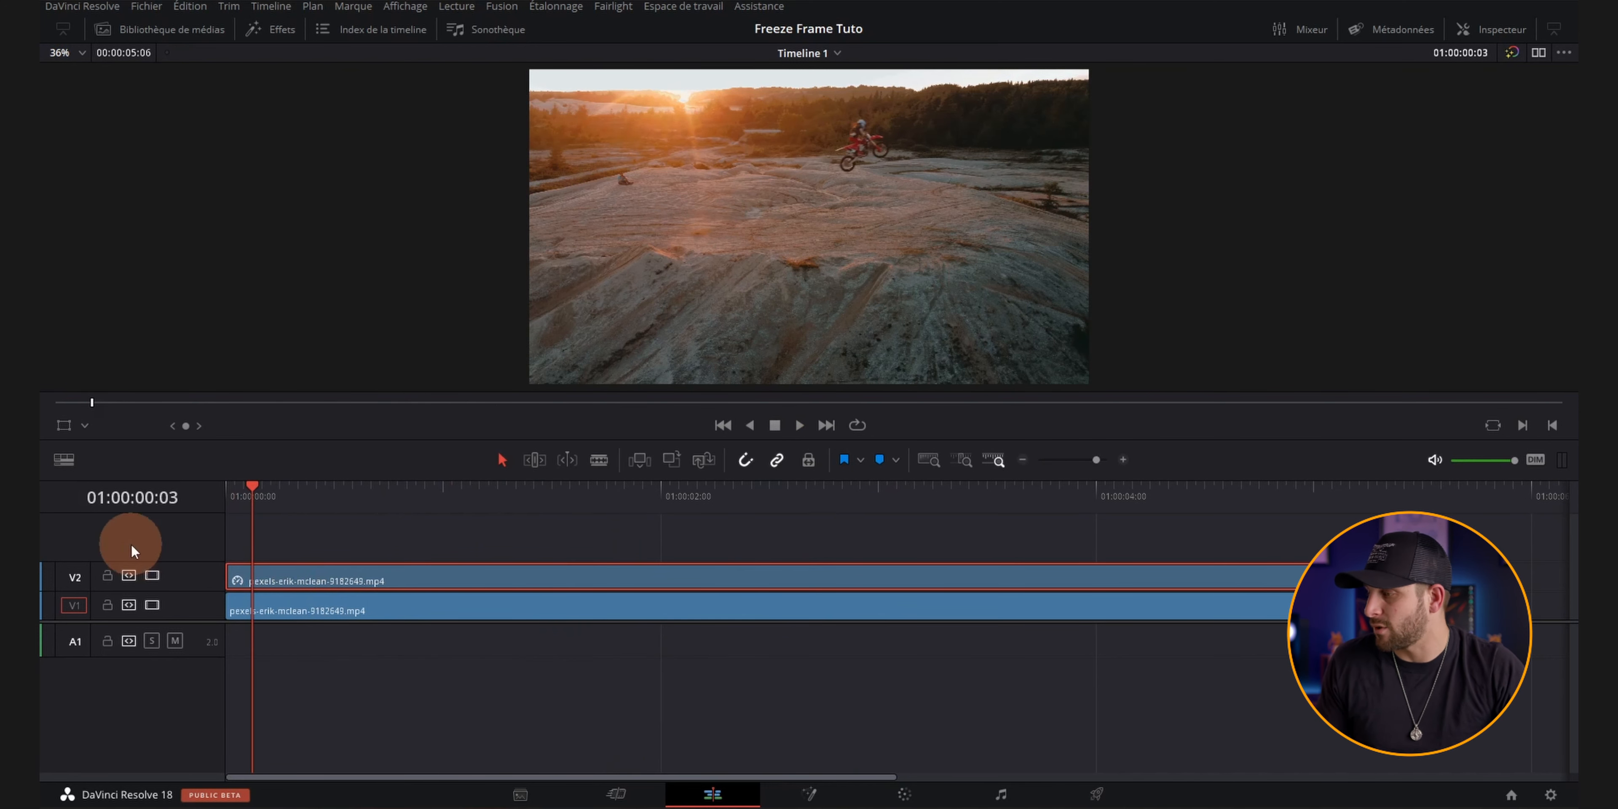
left_click(151, 575)
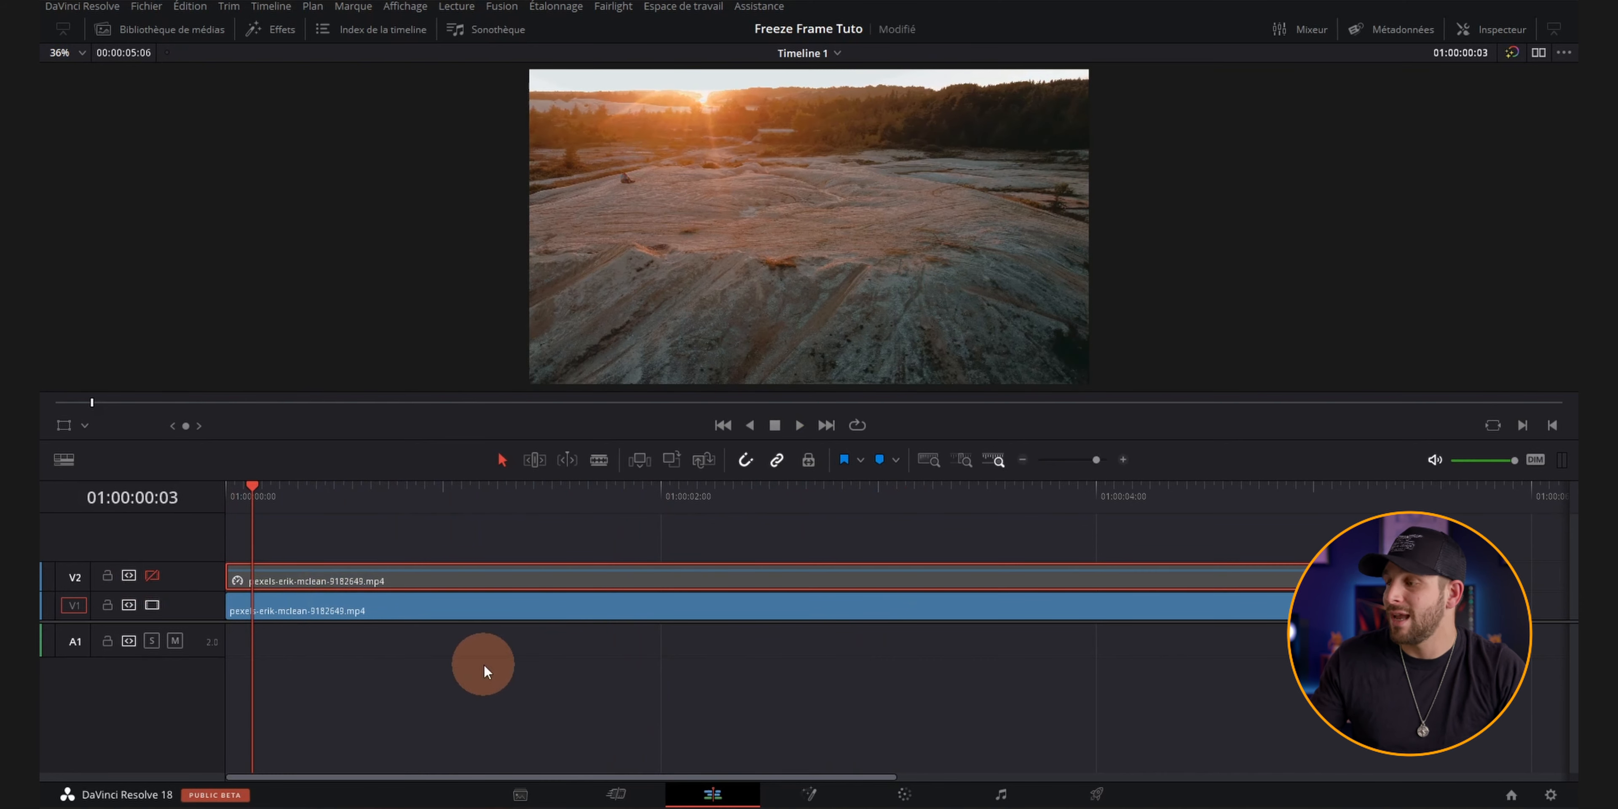
key("space")
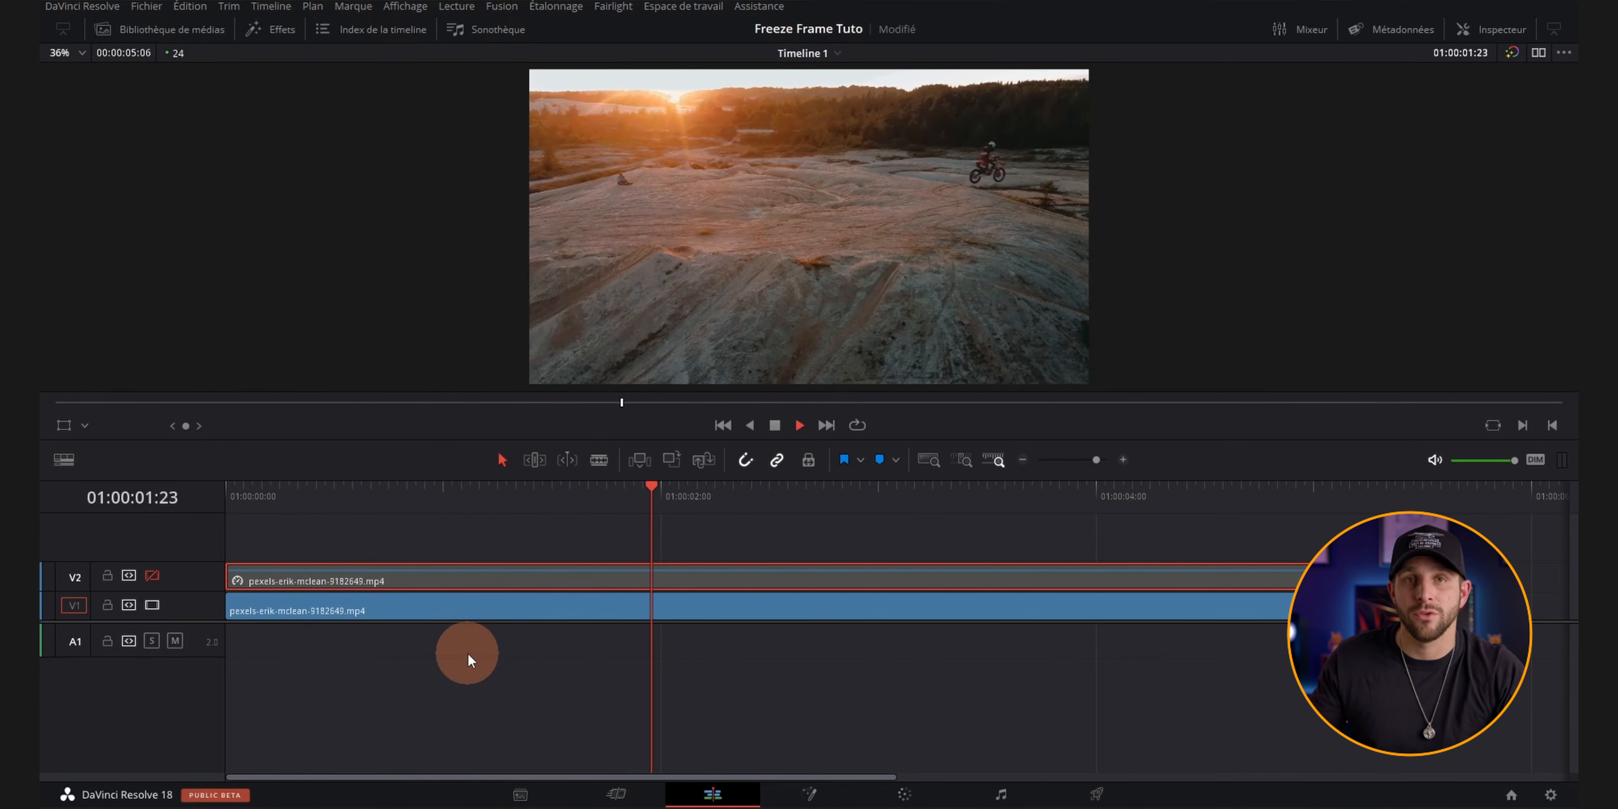
key("space")
left_click(151, 575)
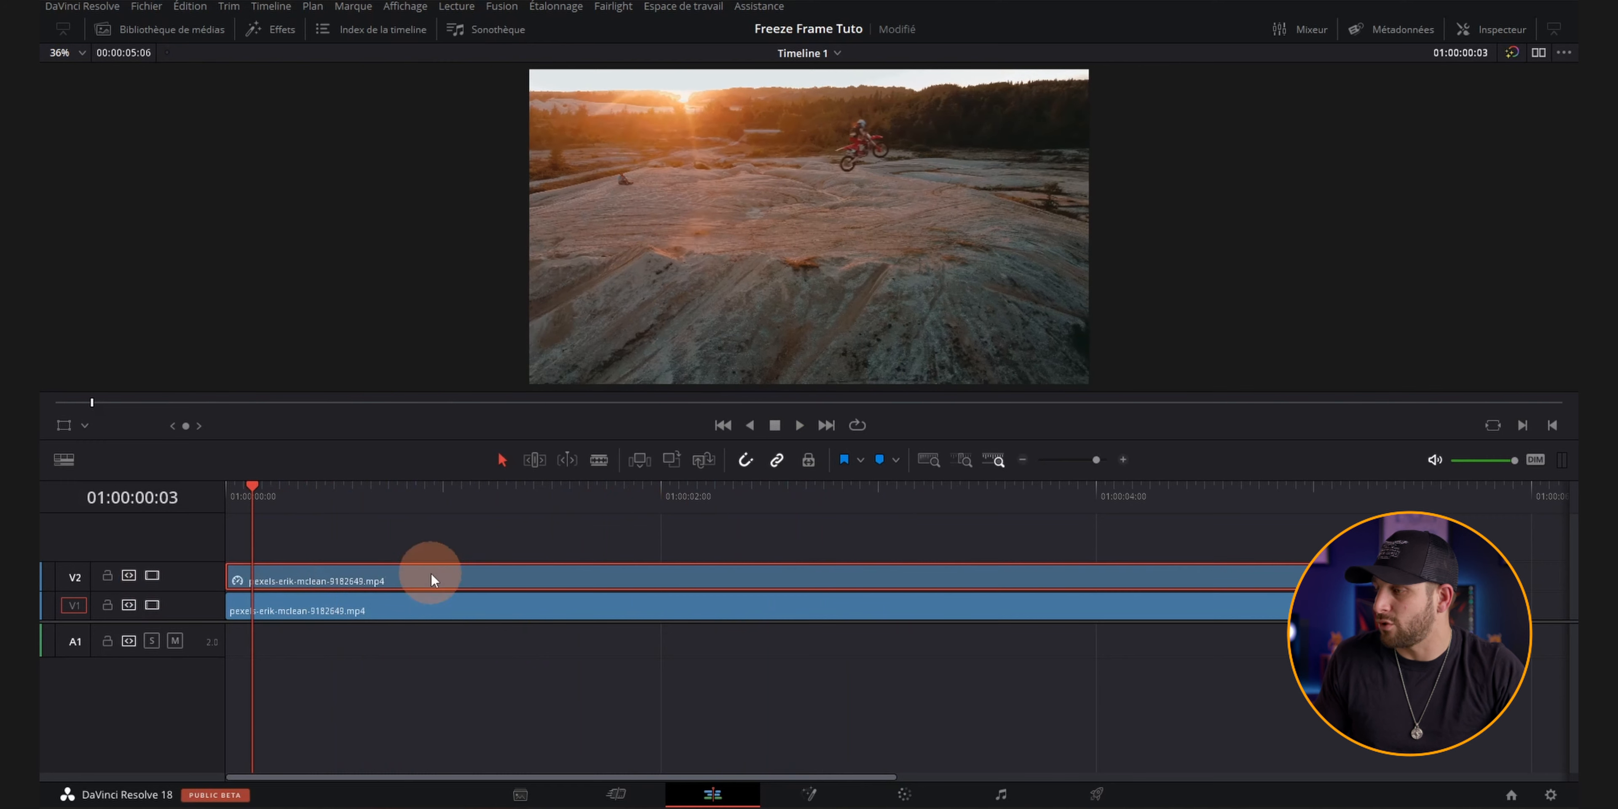
Combine the V1 and V2 clips into a new Fusion clip
left_click(443, 540)
left_click_drag(484, 522, 630, 699)
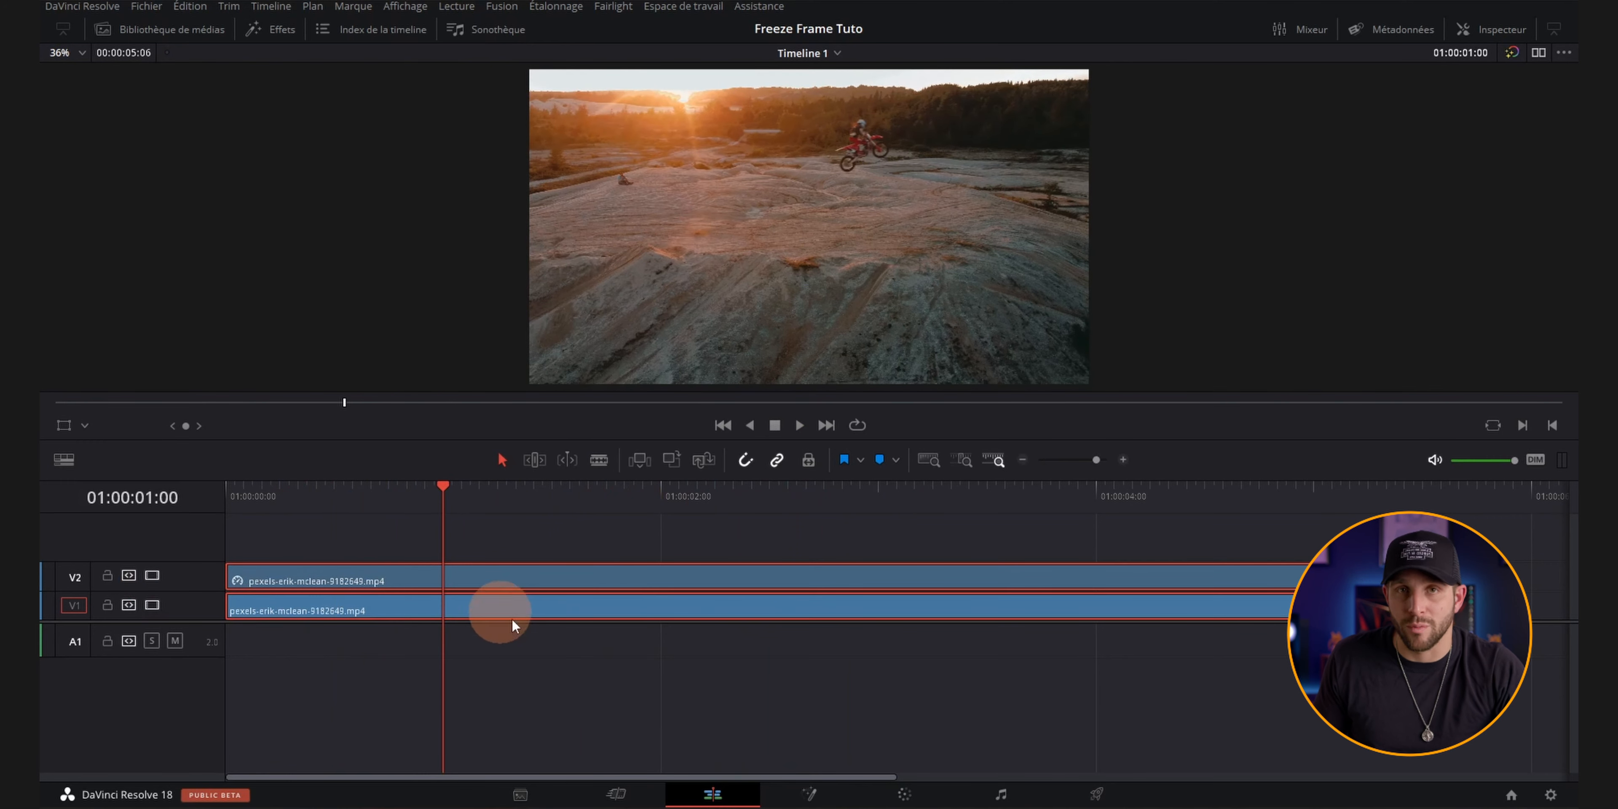
right_click(528, 573)
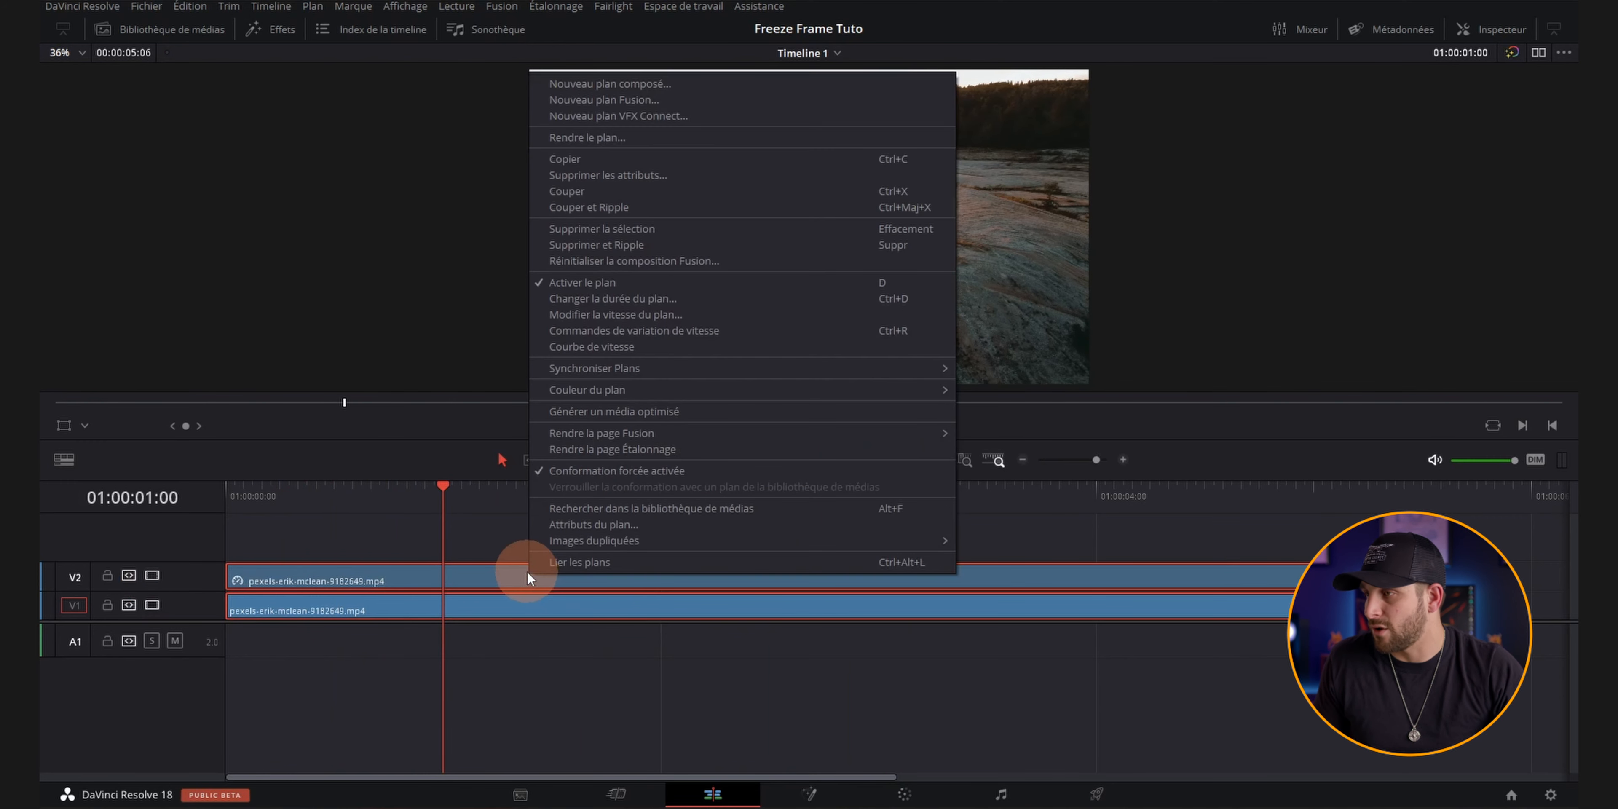
left_click(632, 101)
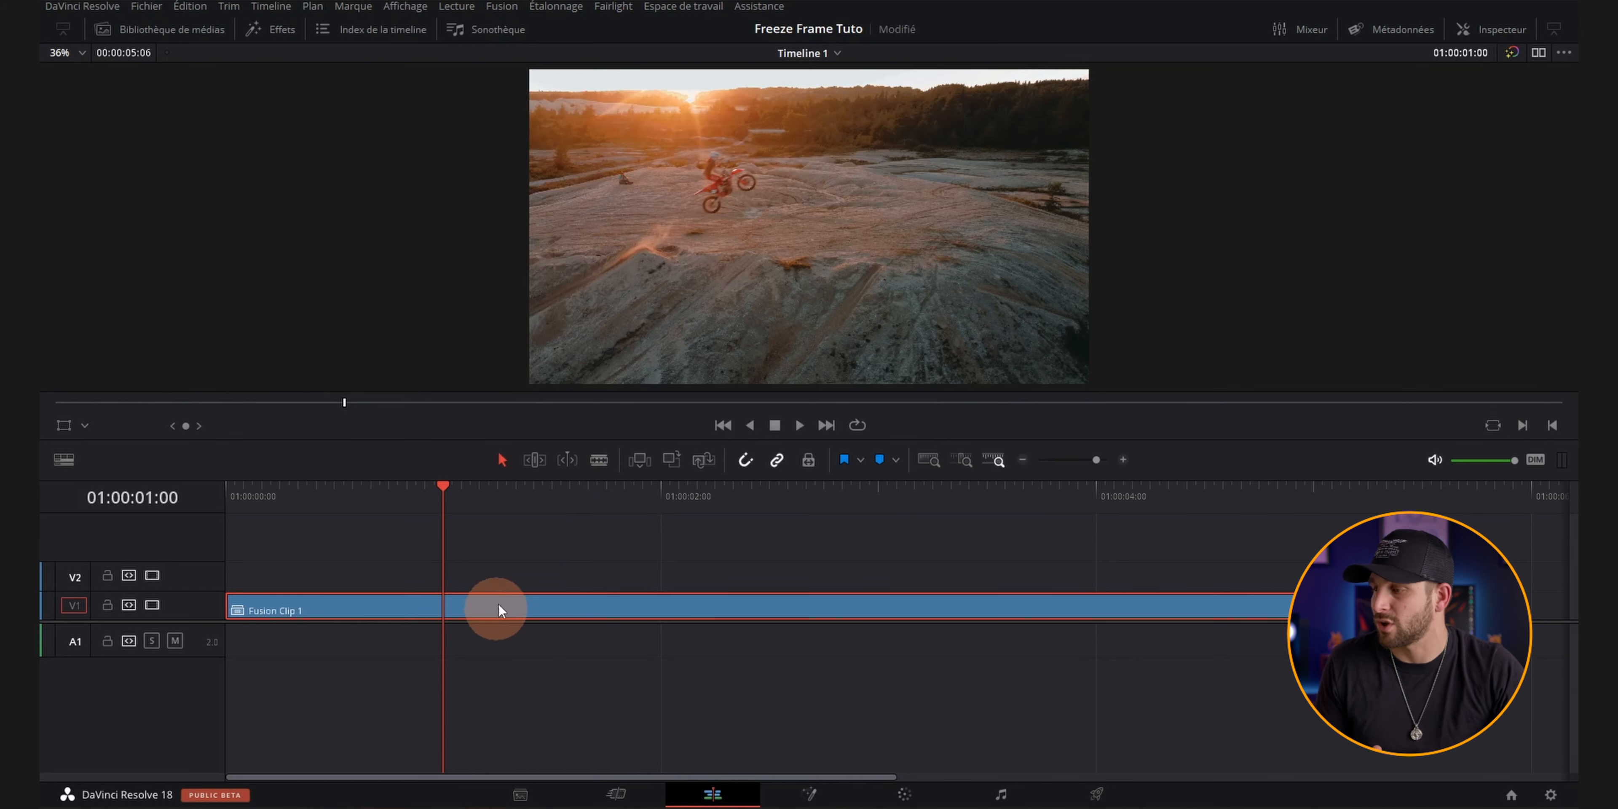
Open the Fusion clip on the Fusion page with two viewers, and show MediaIn1 in the first viewer
left_click(810, 795)
left_click_drag(545, 623, 726, 629)
scroll(724, 619, "down", 1)
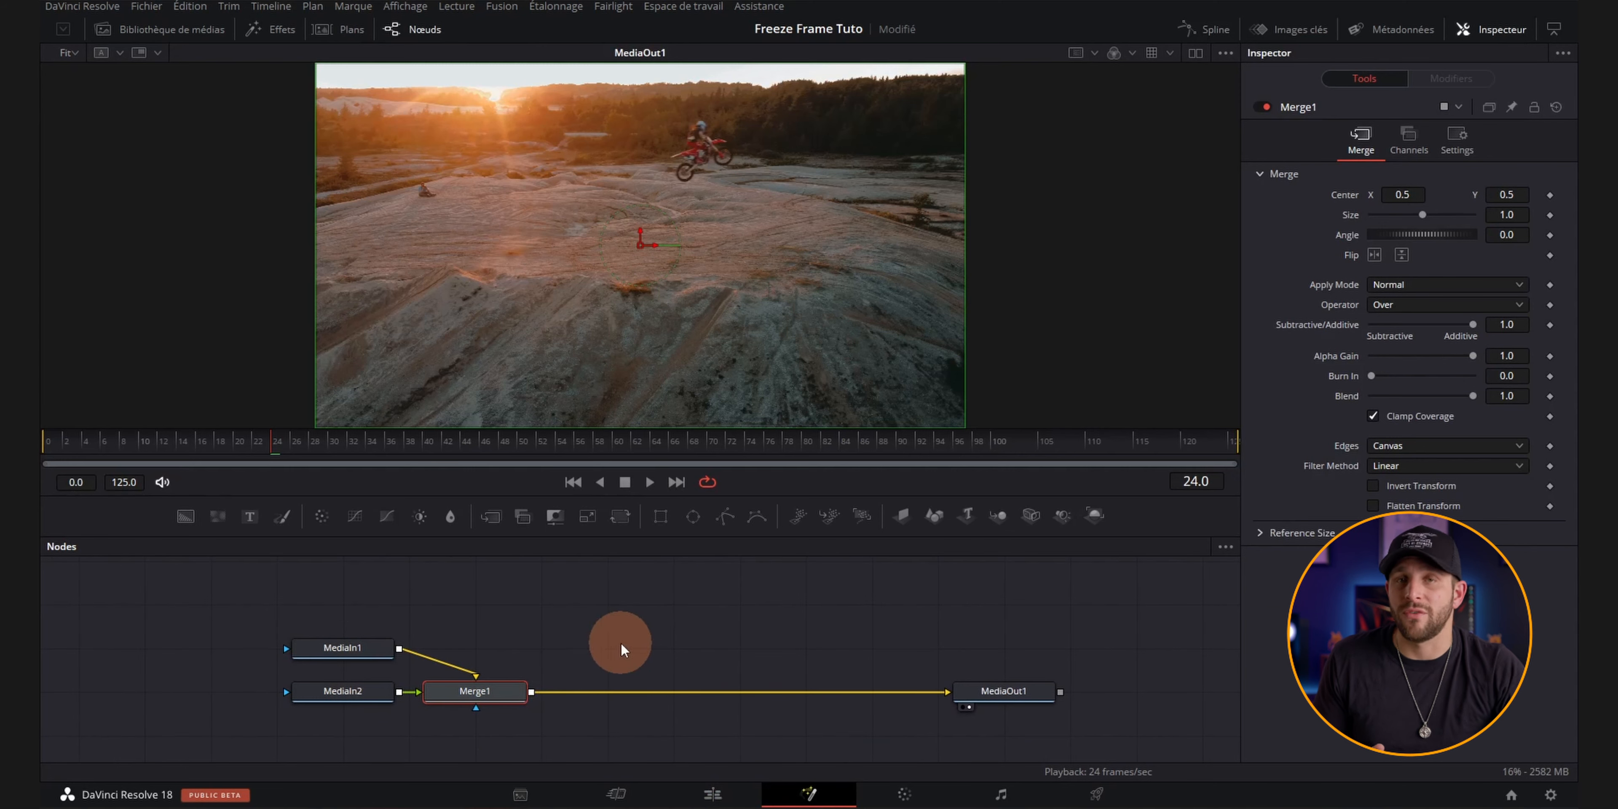
left_click(1195, 52)
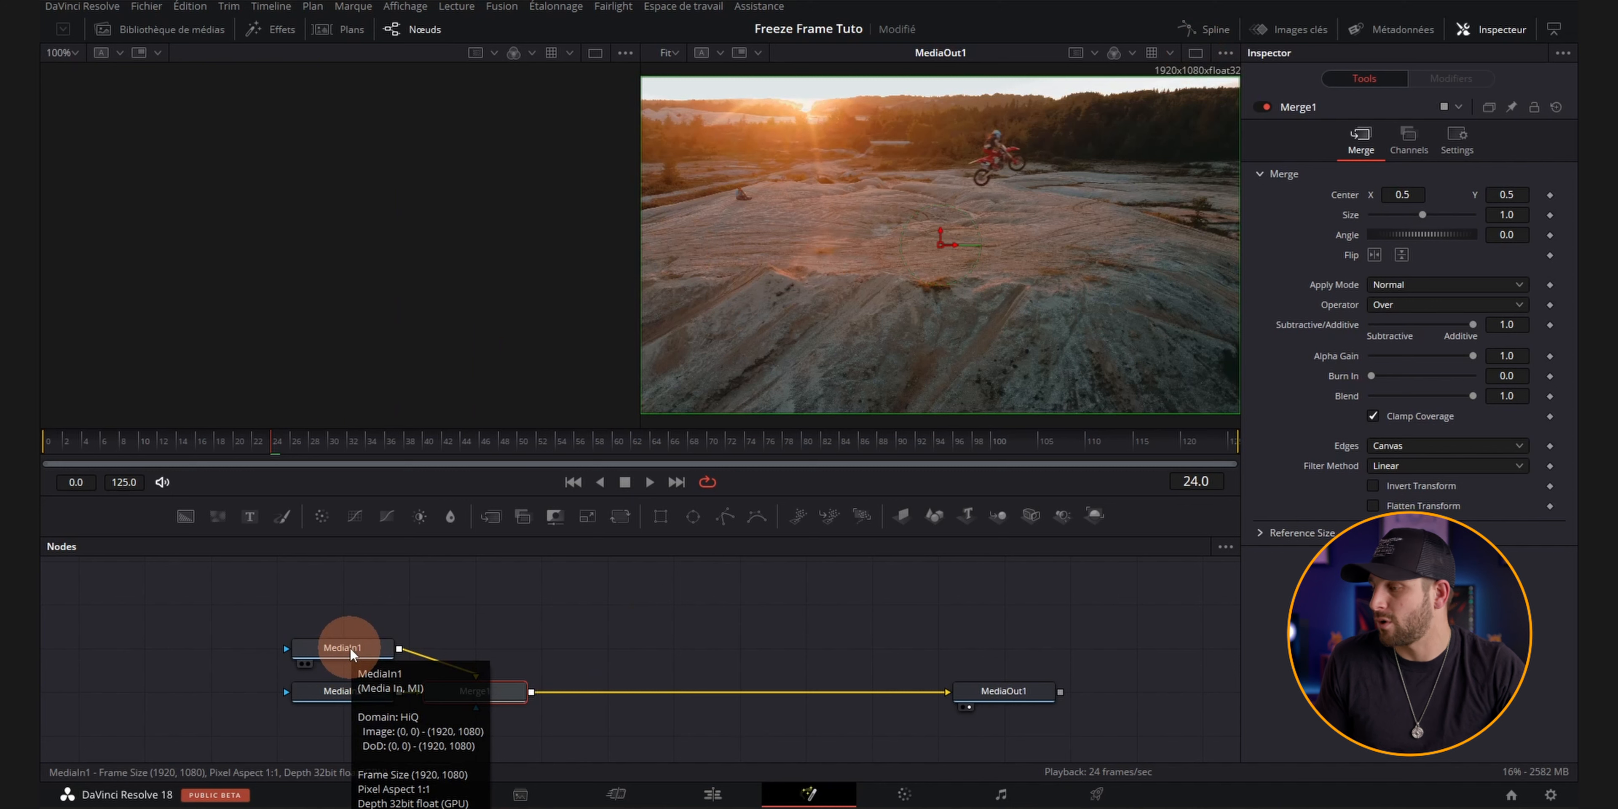
left_click_drag(350, 647, 301, 244)
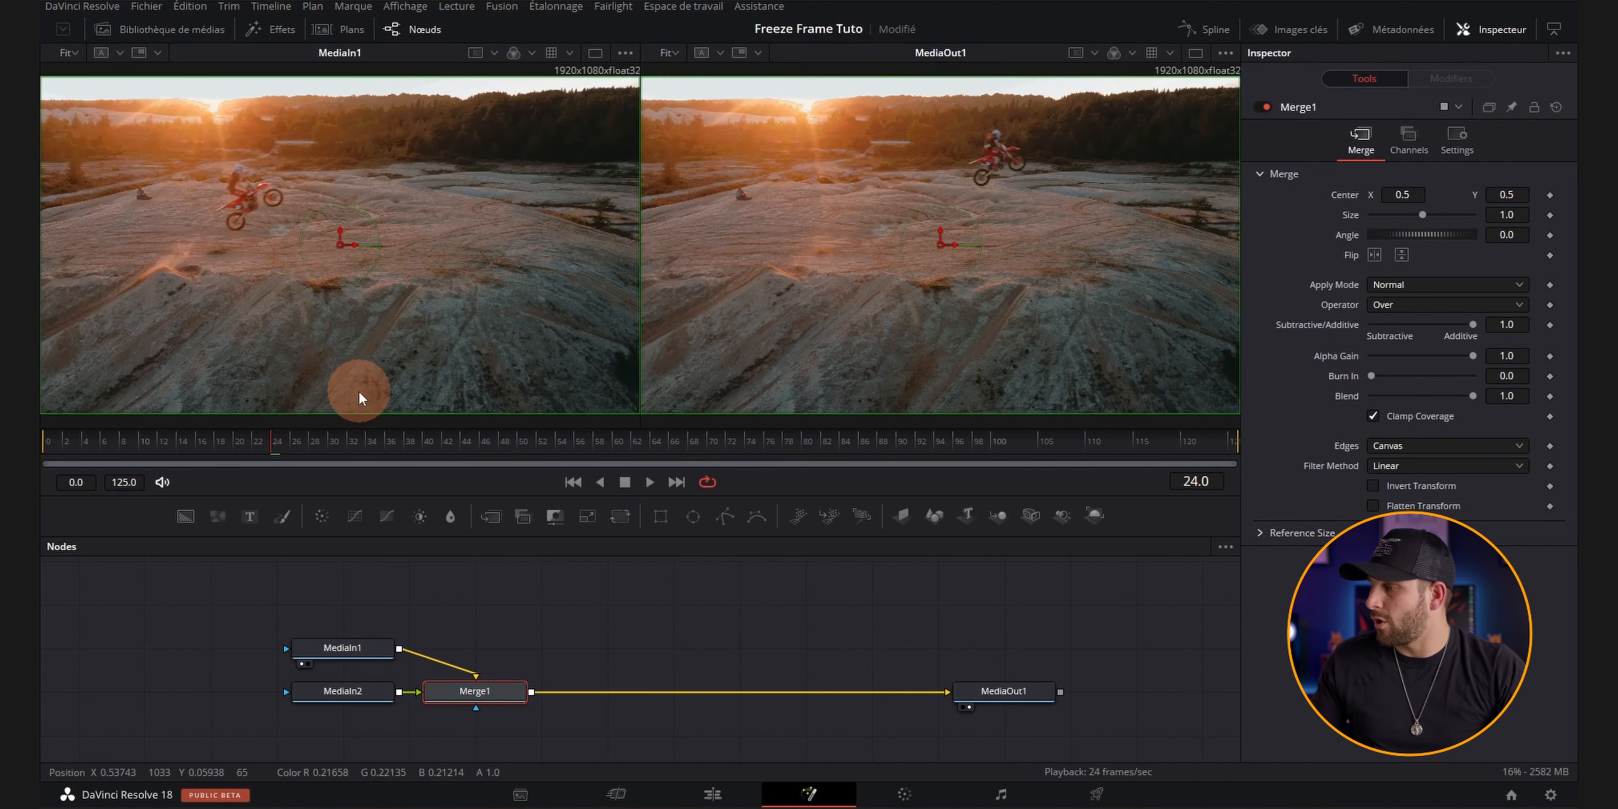
Play the composition from the start to compare MediaIn1 with the MediaOut1 output
left_click(50, 443)
key("space")
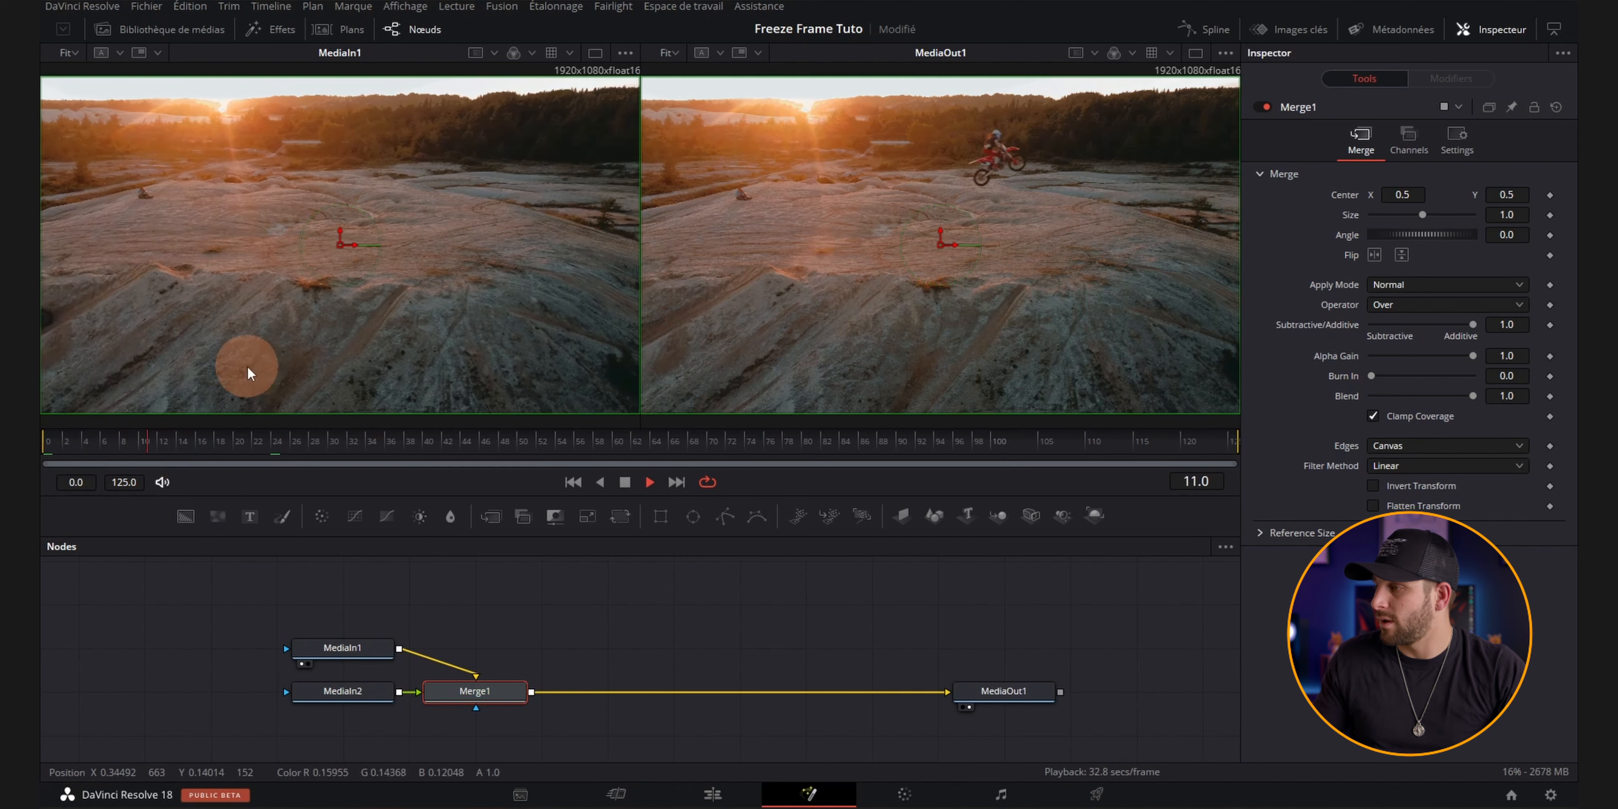
key("space")
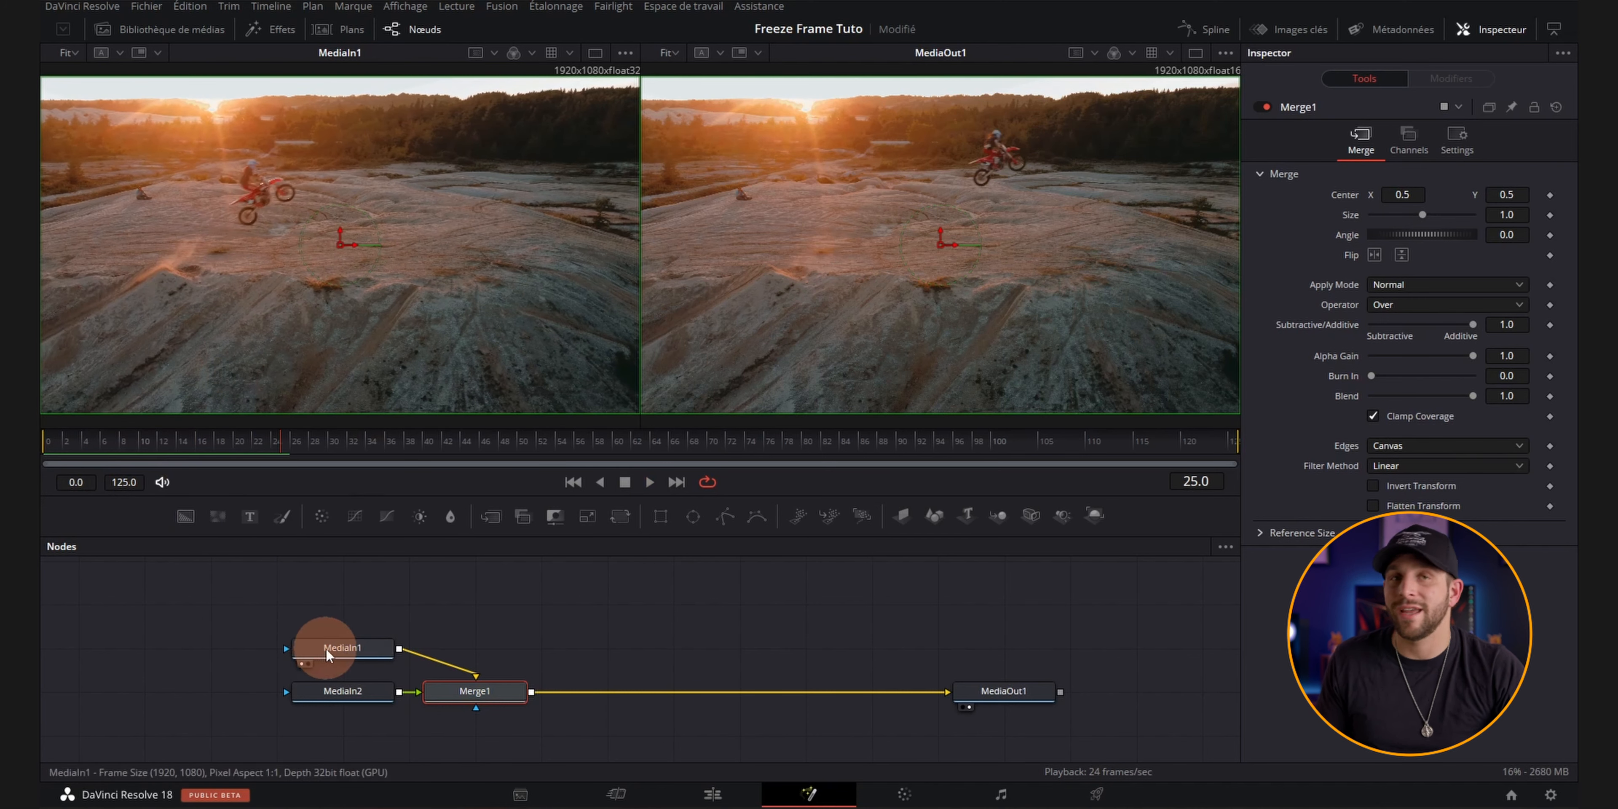
Rename the MediaIn1 node as Vidéo
left_click(350, 645)
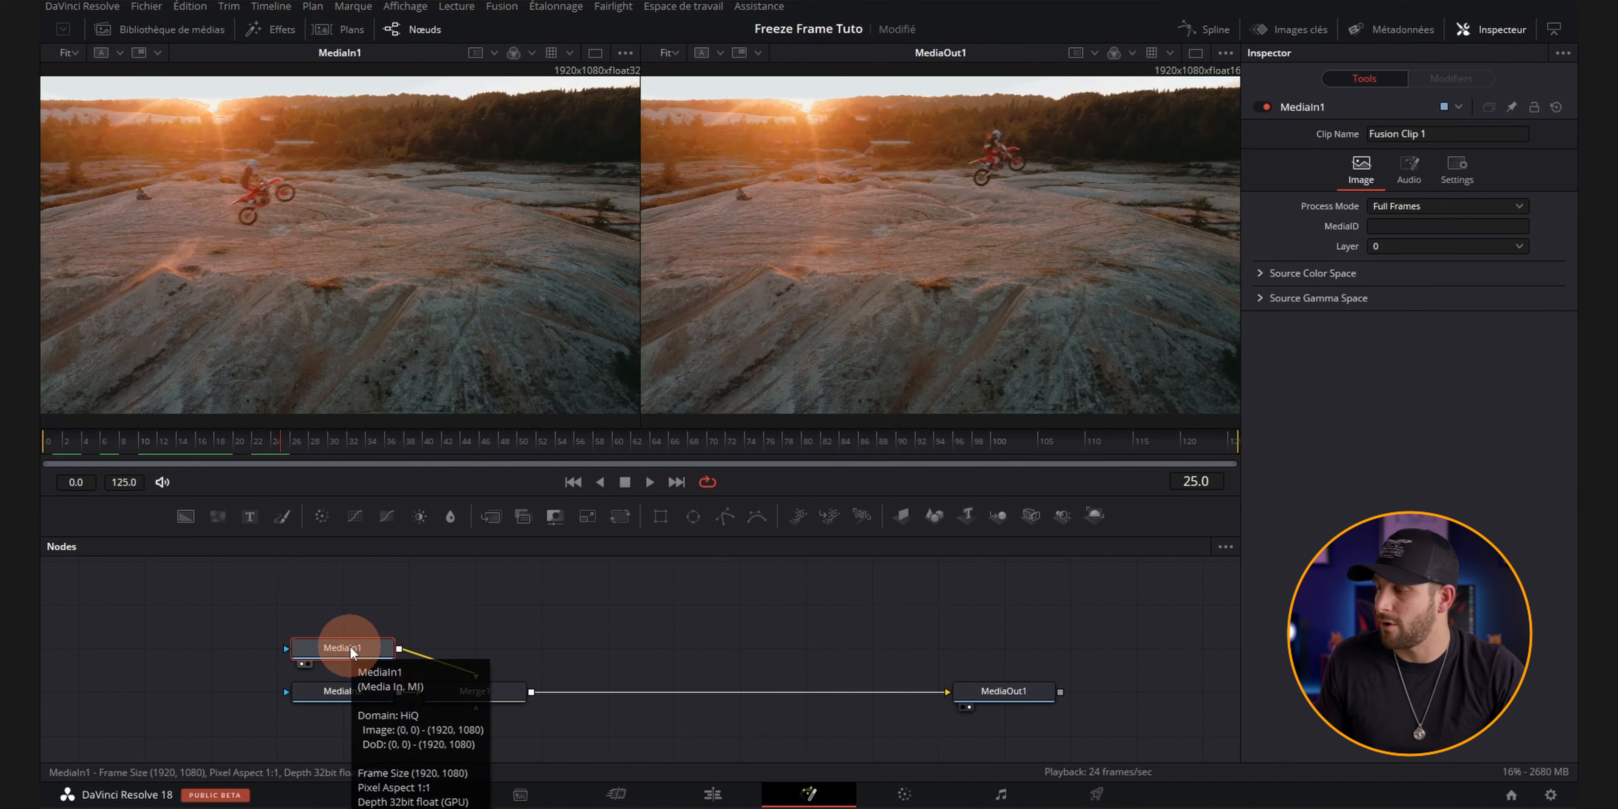
right_click(350, 646)
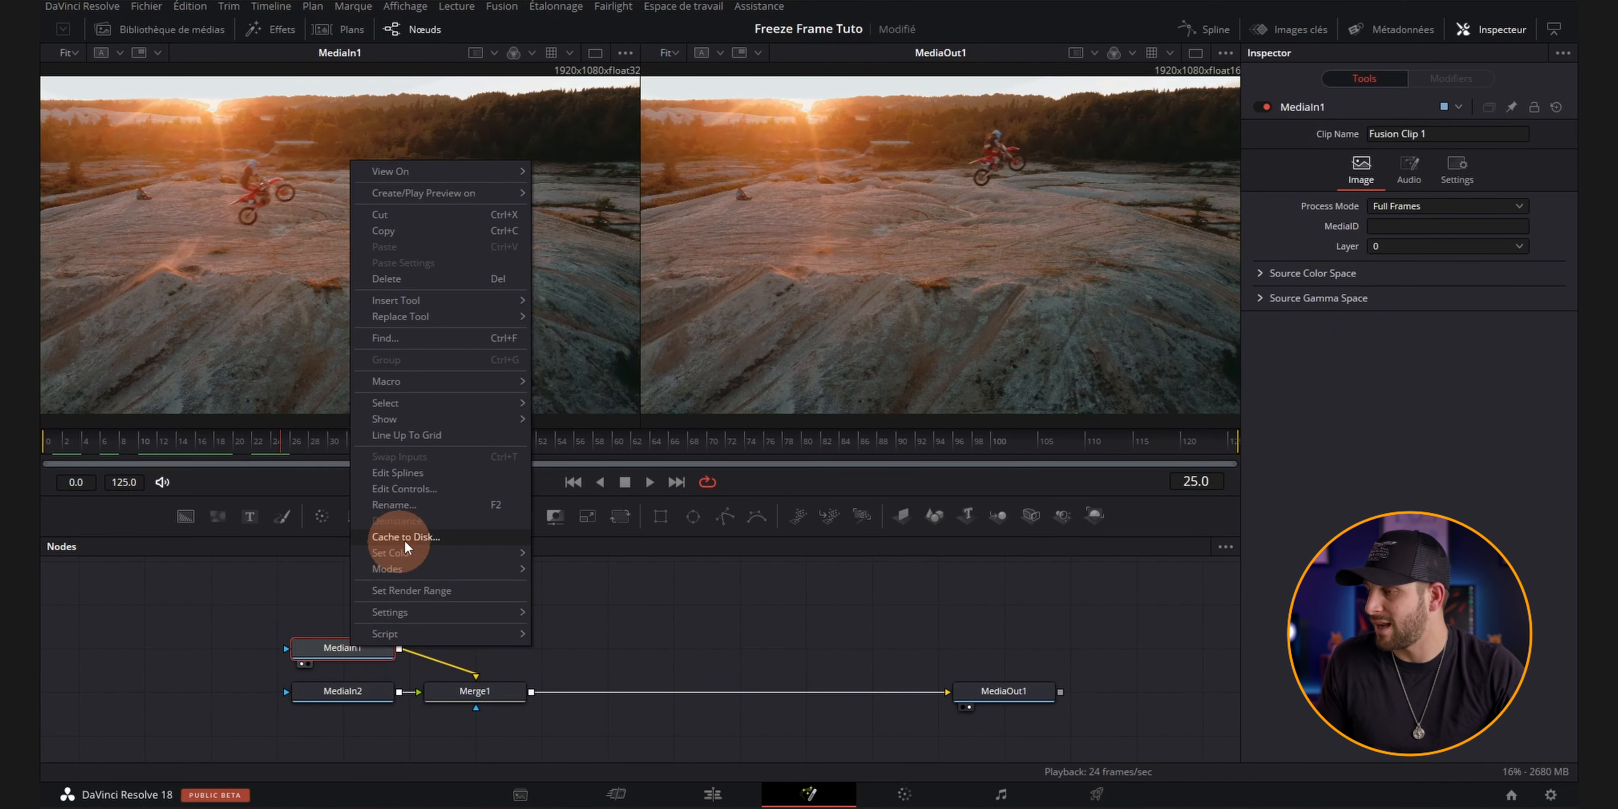
left_click(401, 503)
type("V")
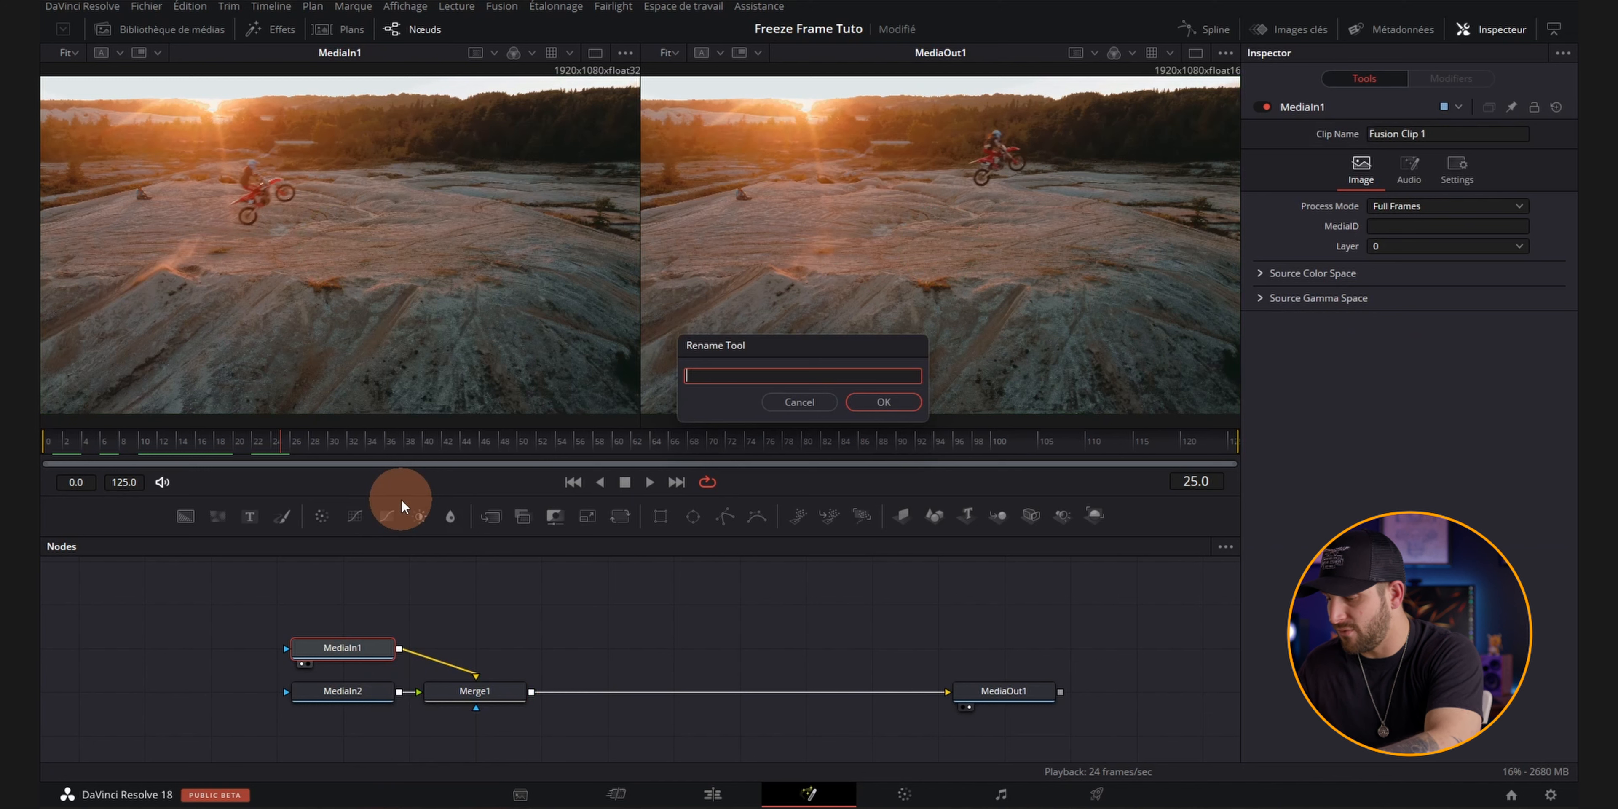
key("Caps_Lock")
type("idéo")
key("Return")
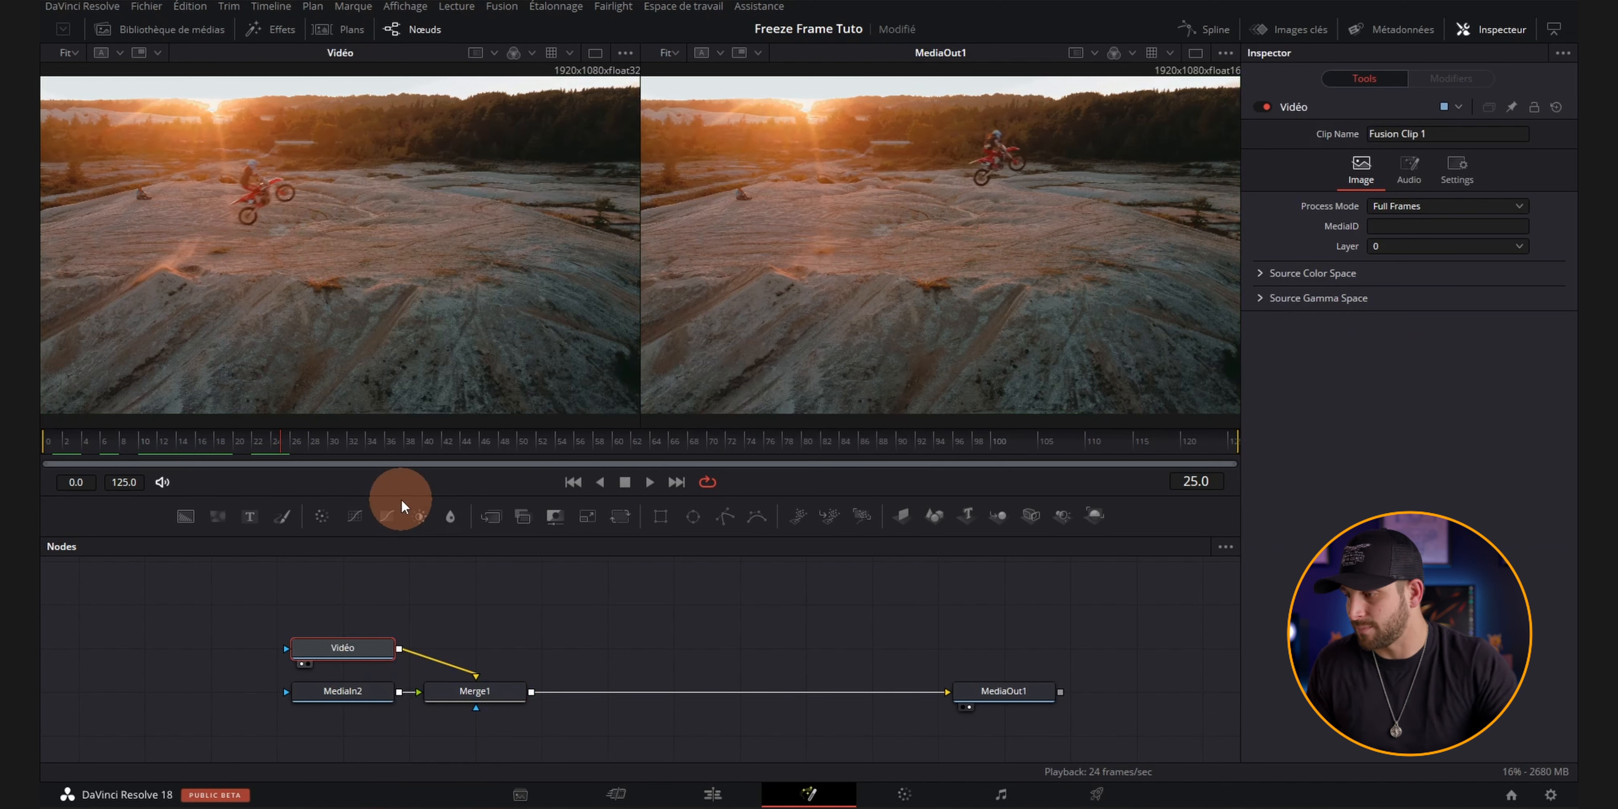
Rearrange the nodes so MediaIn2 sits above Merge1 and Vidéo sits in line to the left of Merge1
left_click_drag(363, 696, 520, 617)
left_click_drag(358, 656, 294, 701)
left_click_drag(515, 617, 487, 632)
Rename the MediaIn2 node as Still
left_click(487, 632)
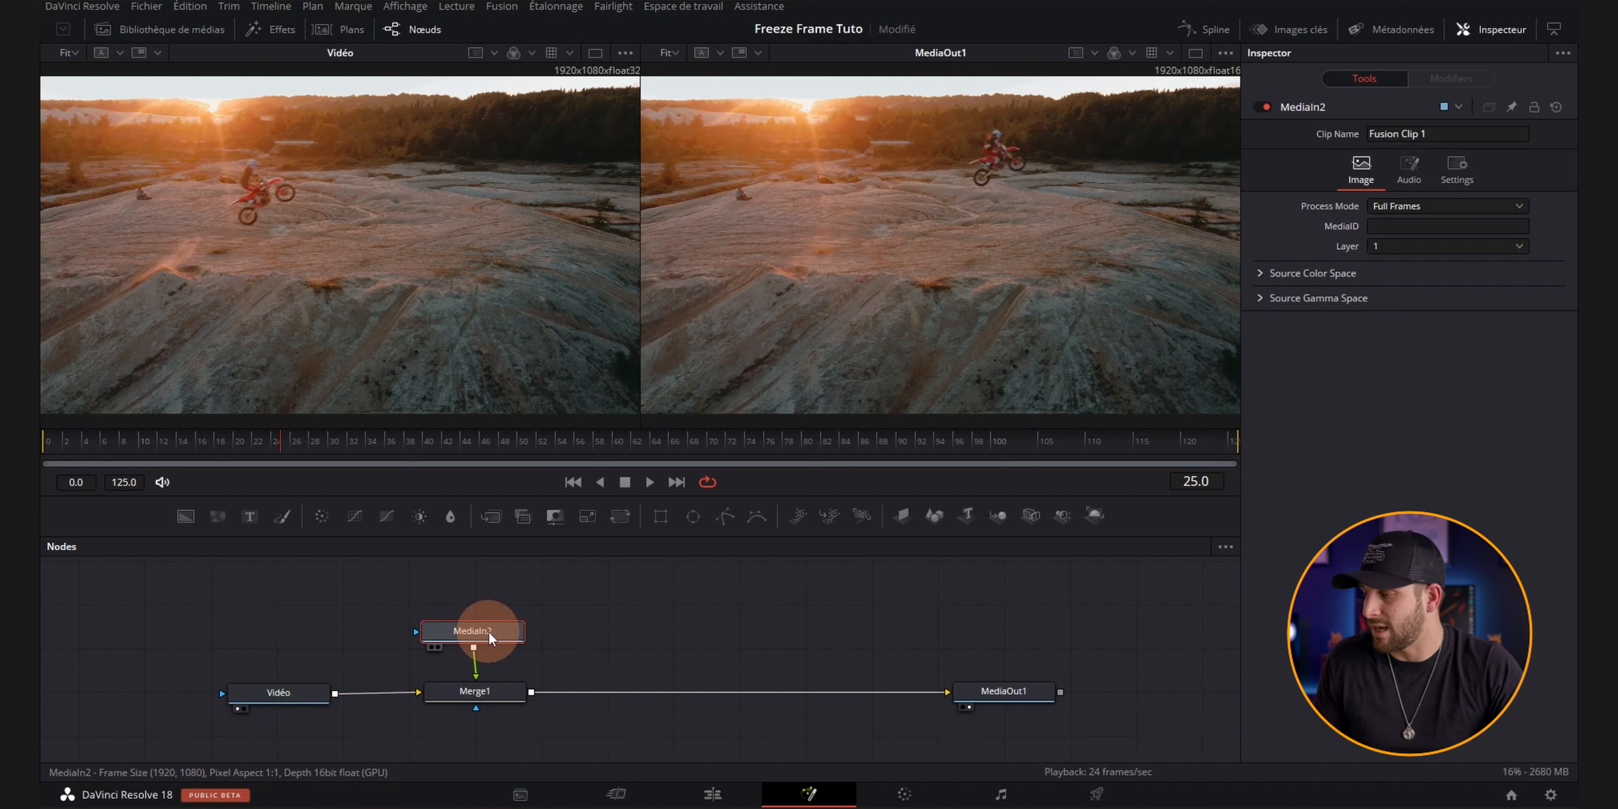
right_click(488, 631)
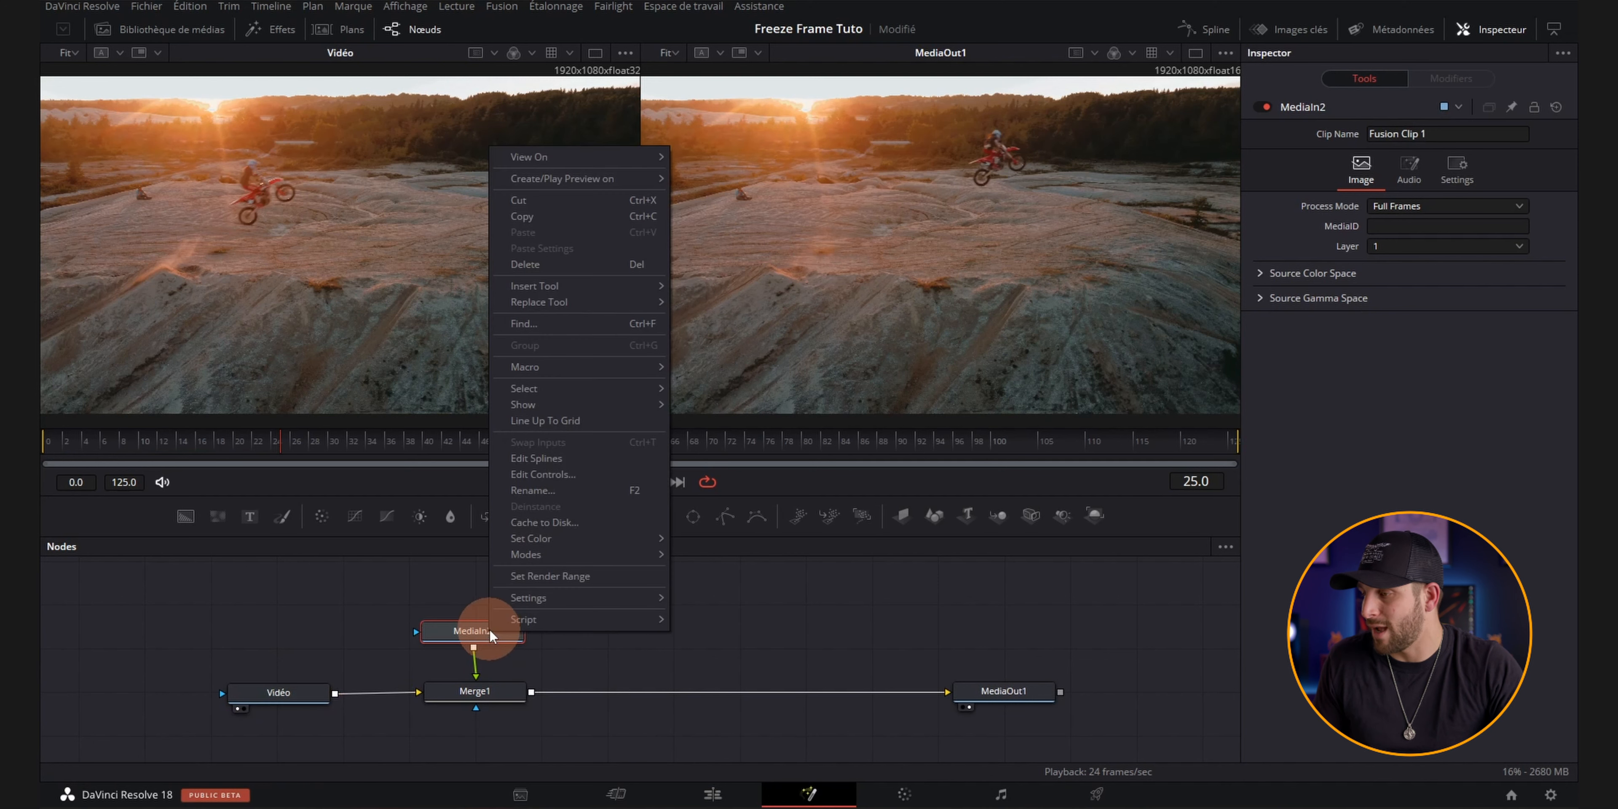
left_click(535, 490)
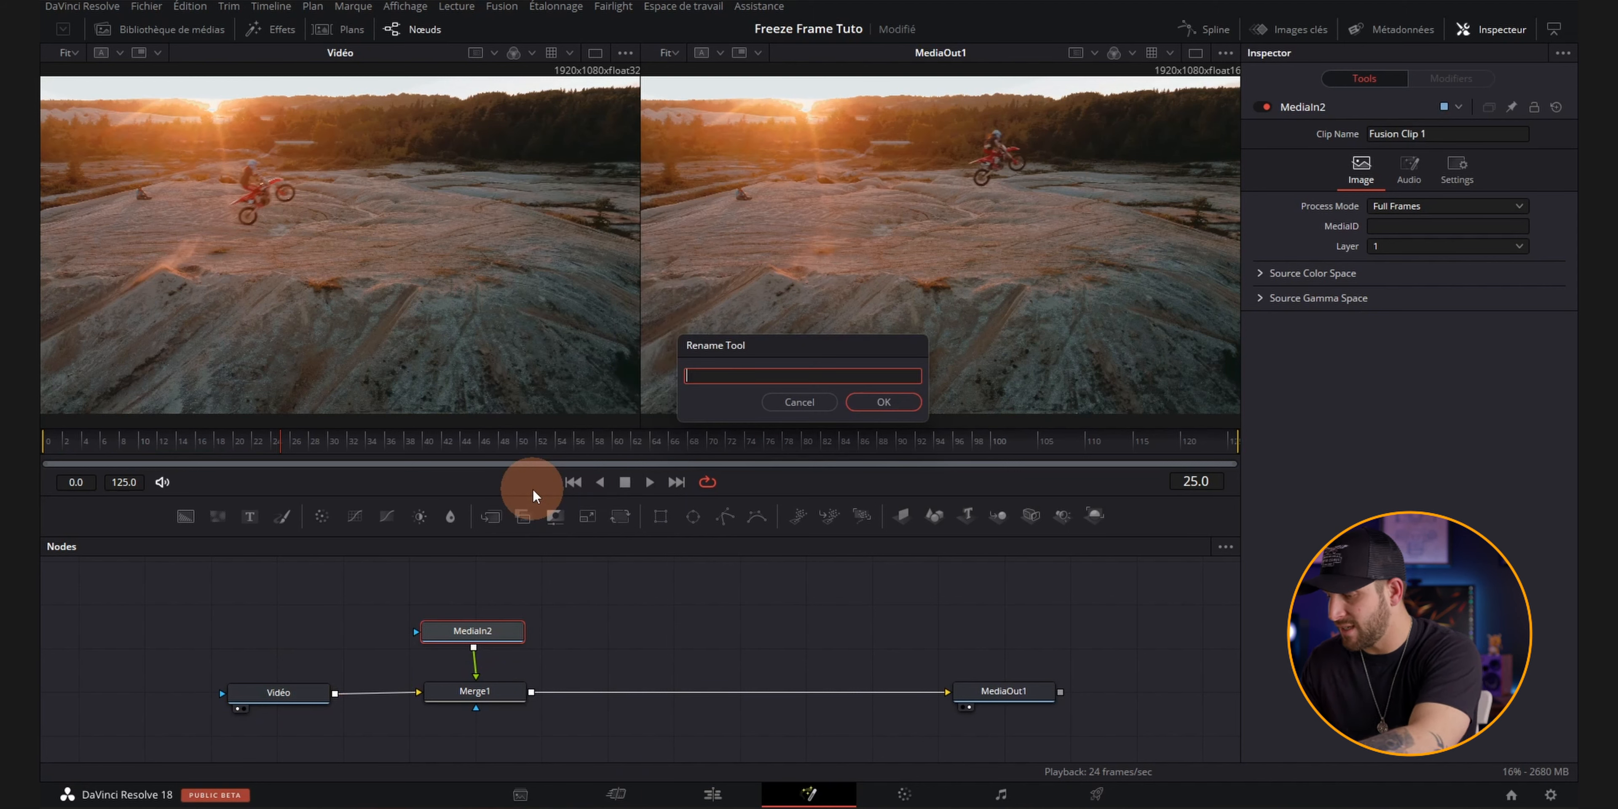
type("Still")
key("Return")
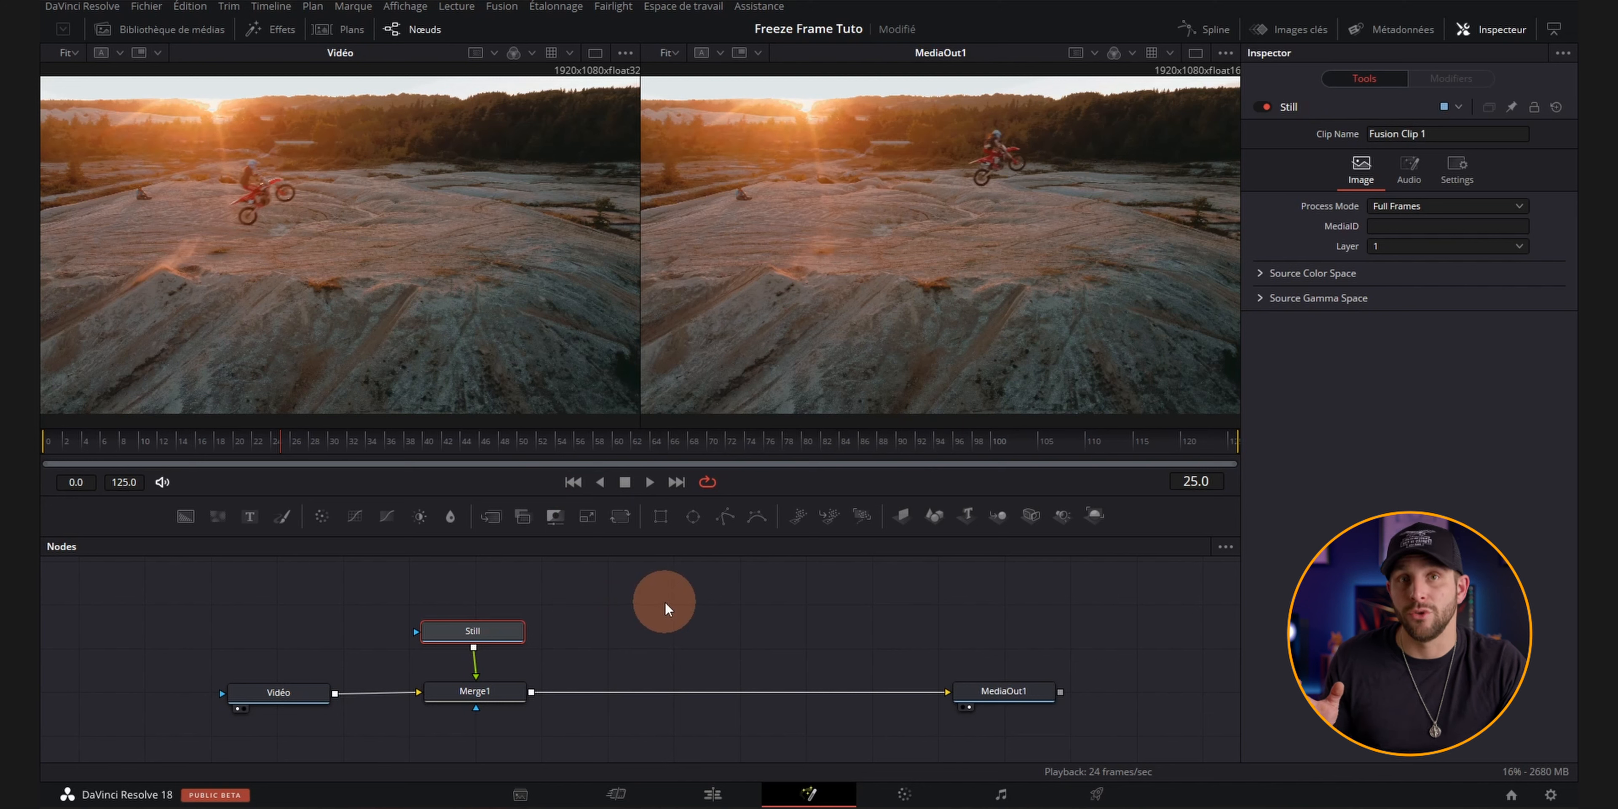
Add a Polygon mask node connected to the Still node, and show Still in the second viewer
left_click_drag(664, 601, 719, 623)
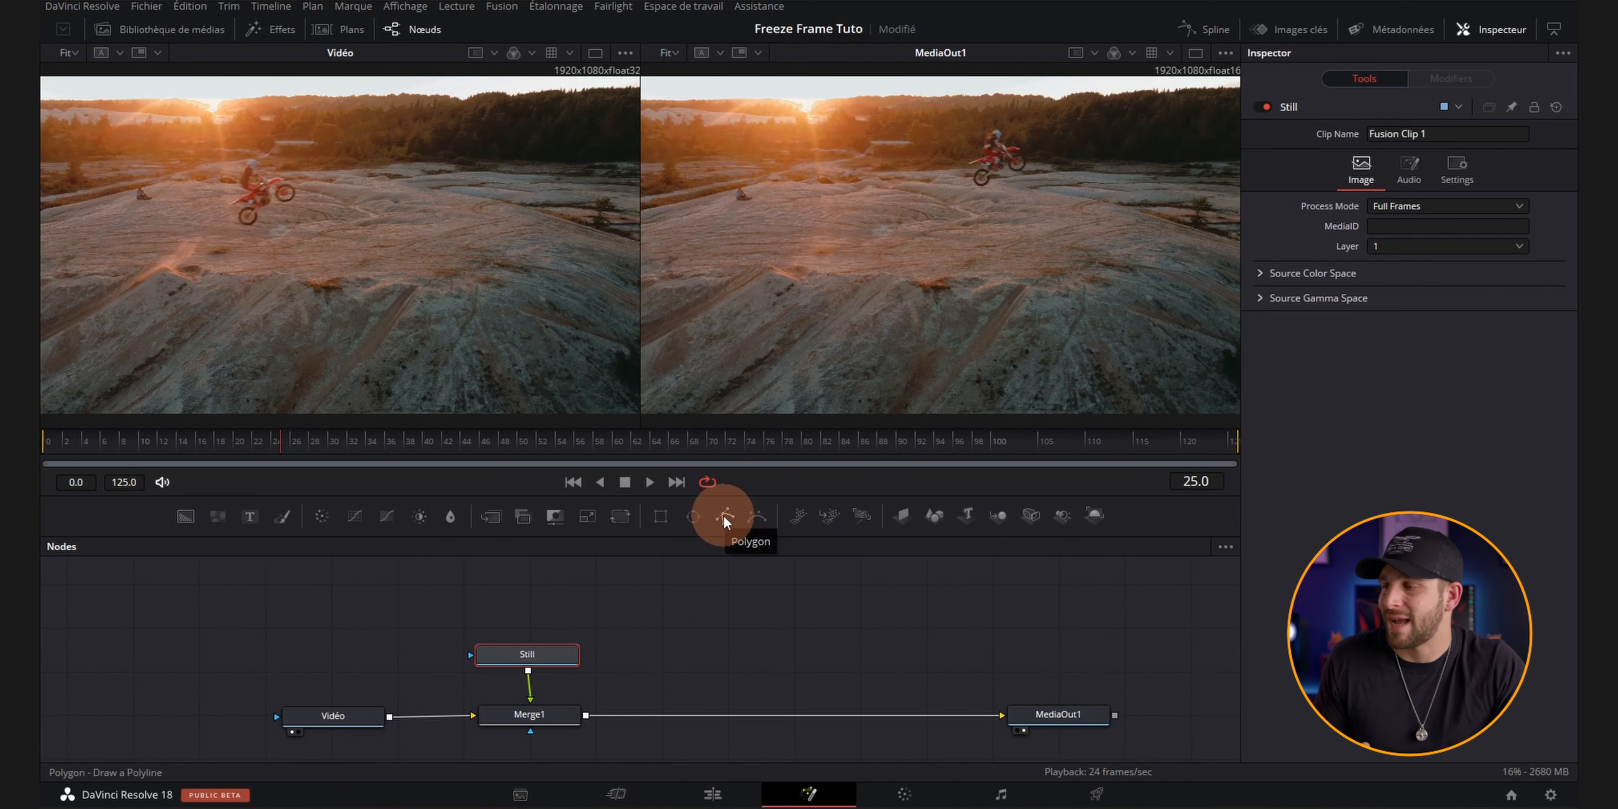
mouse_move(724, 517)
left_mouse_down()
mouse_move(502, 603)
mouse_move(576, 619)
mouse_move(525, 655)
left_mouse_up()
left_click_drag(514, 595, 526, 599)
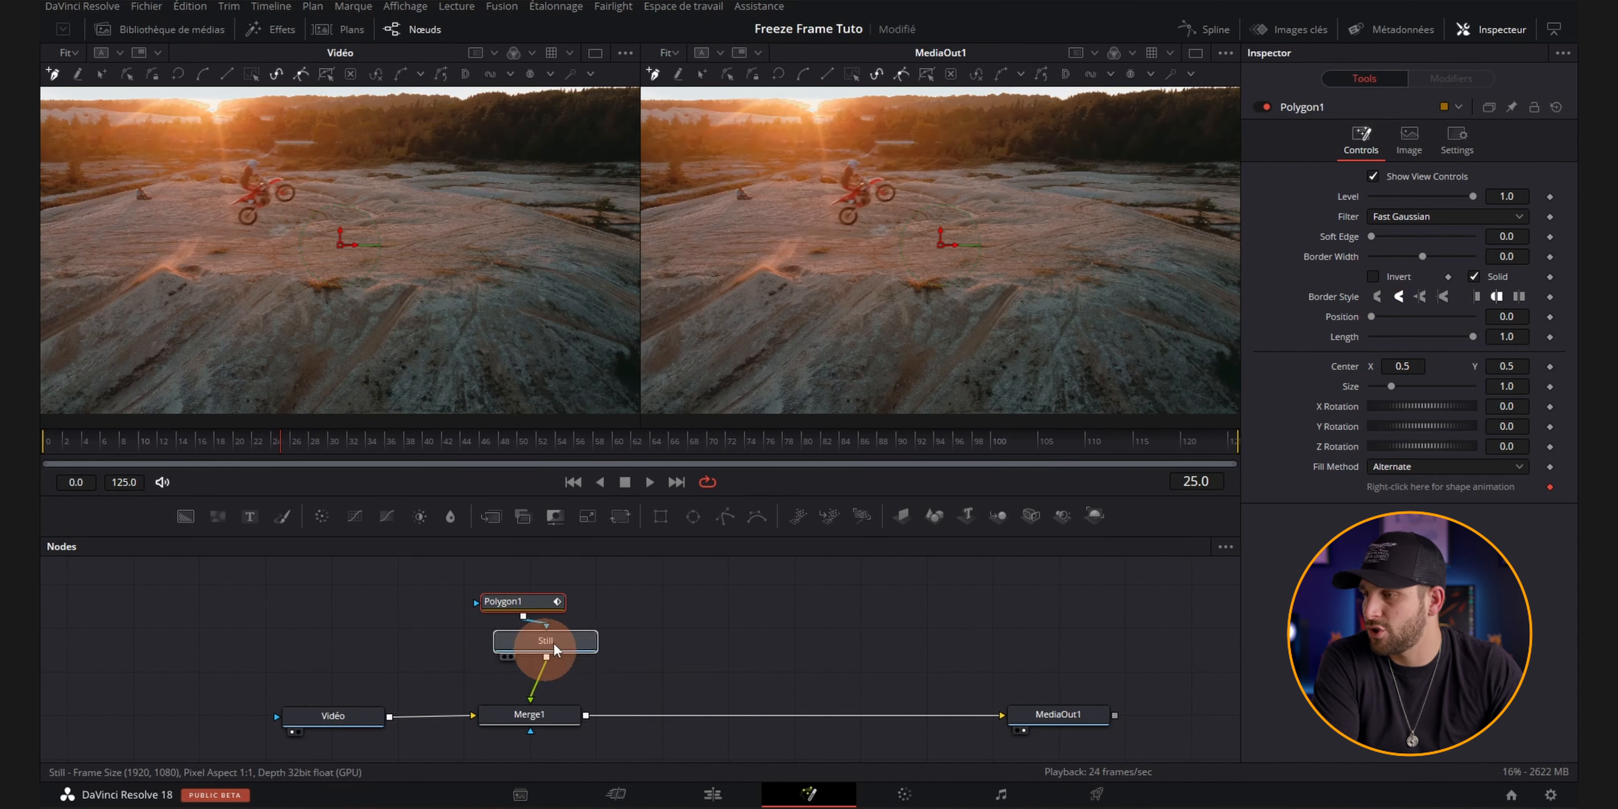
left_click(549, 648)
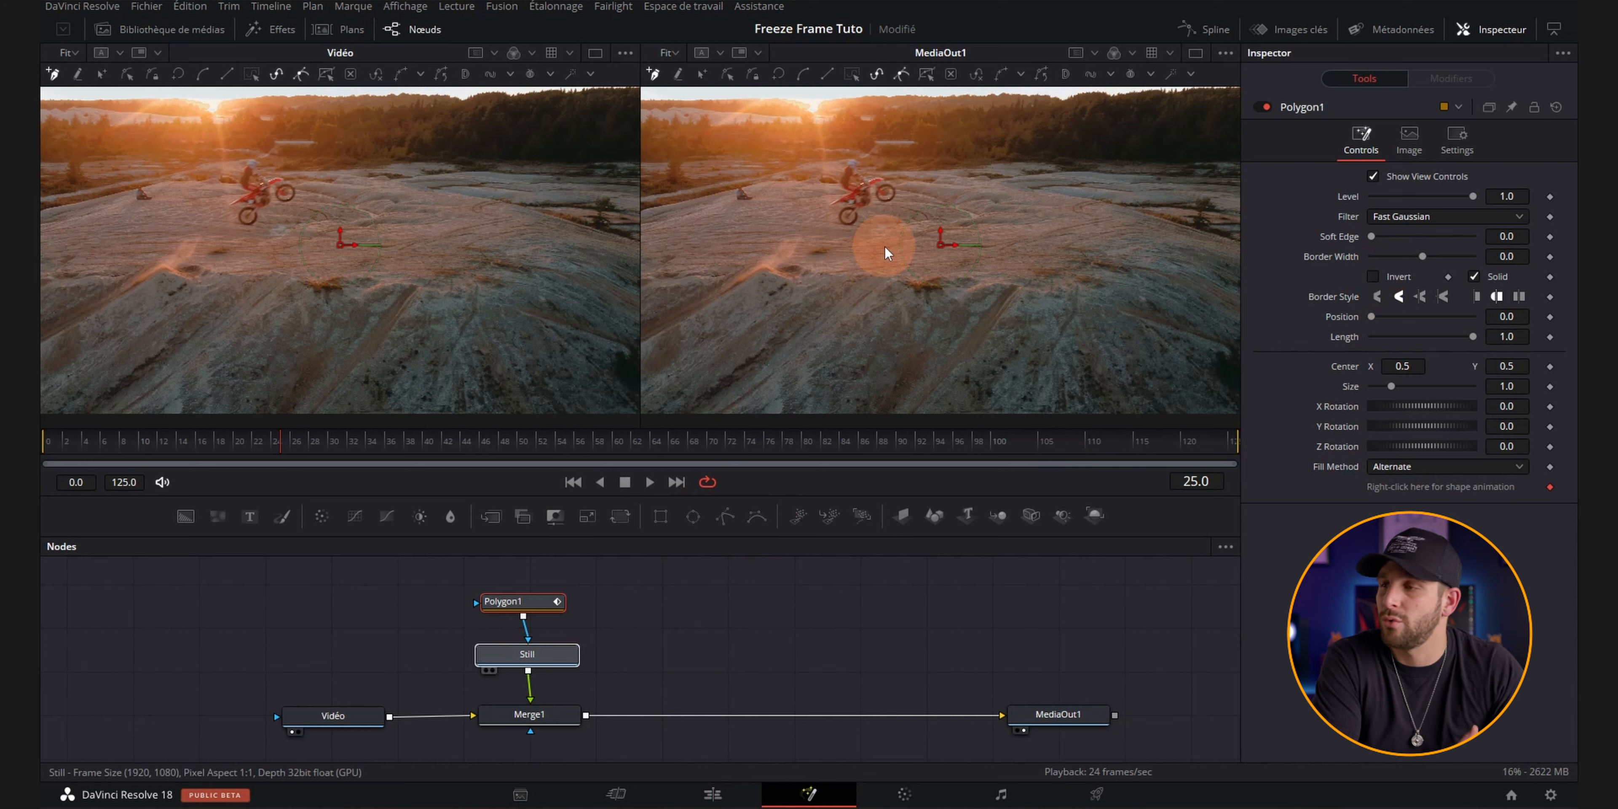
key("2")
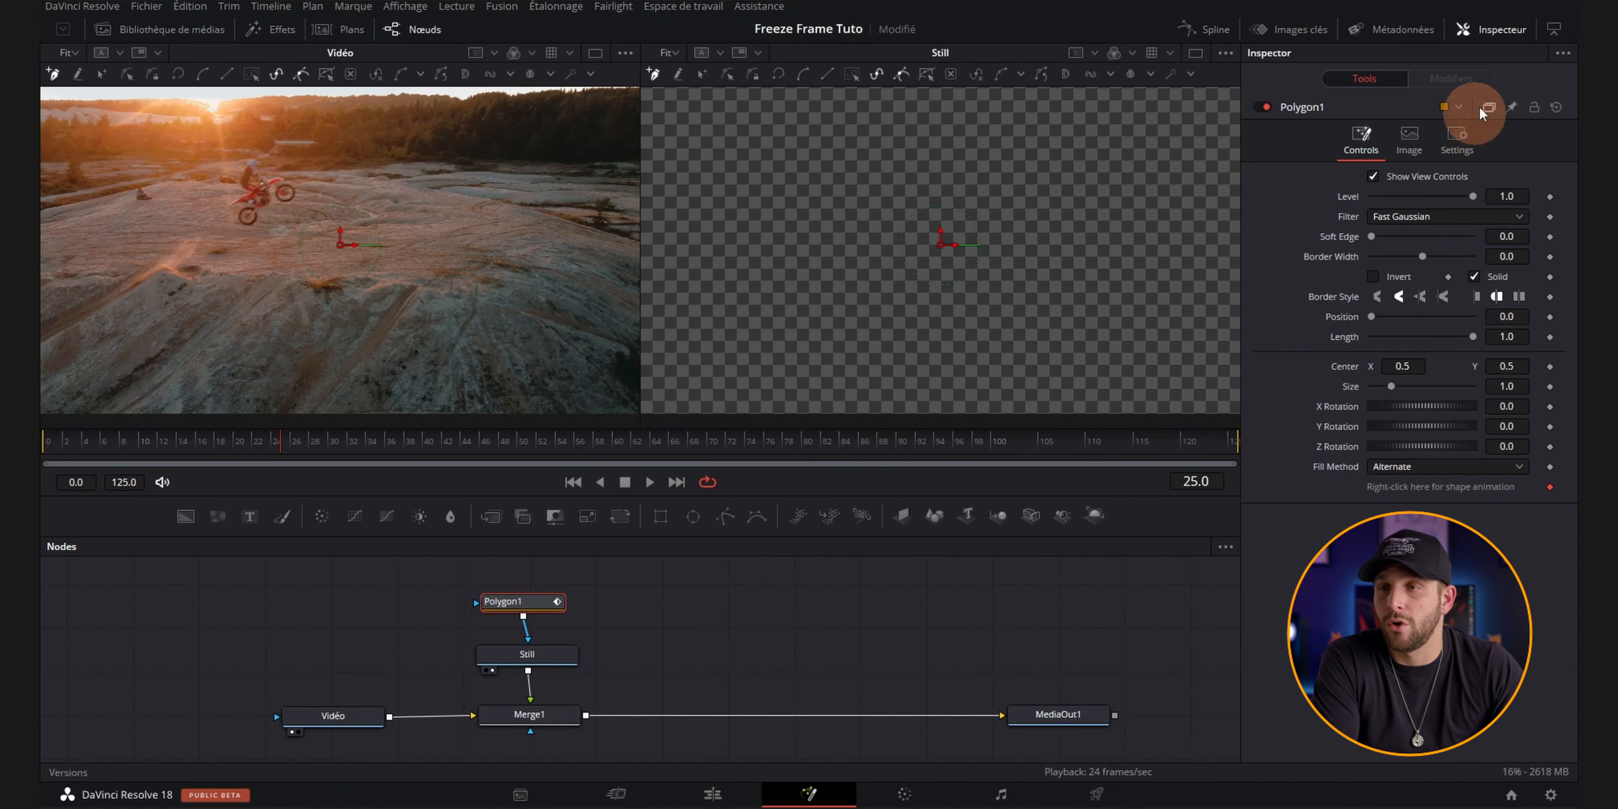
Invert the Polygon mask on the Still node and save the project
left_click(1498, 32)
left_click(1498, 32)
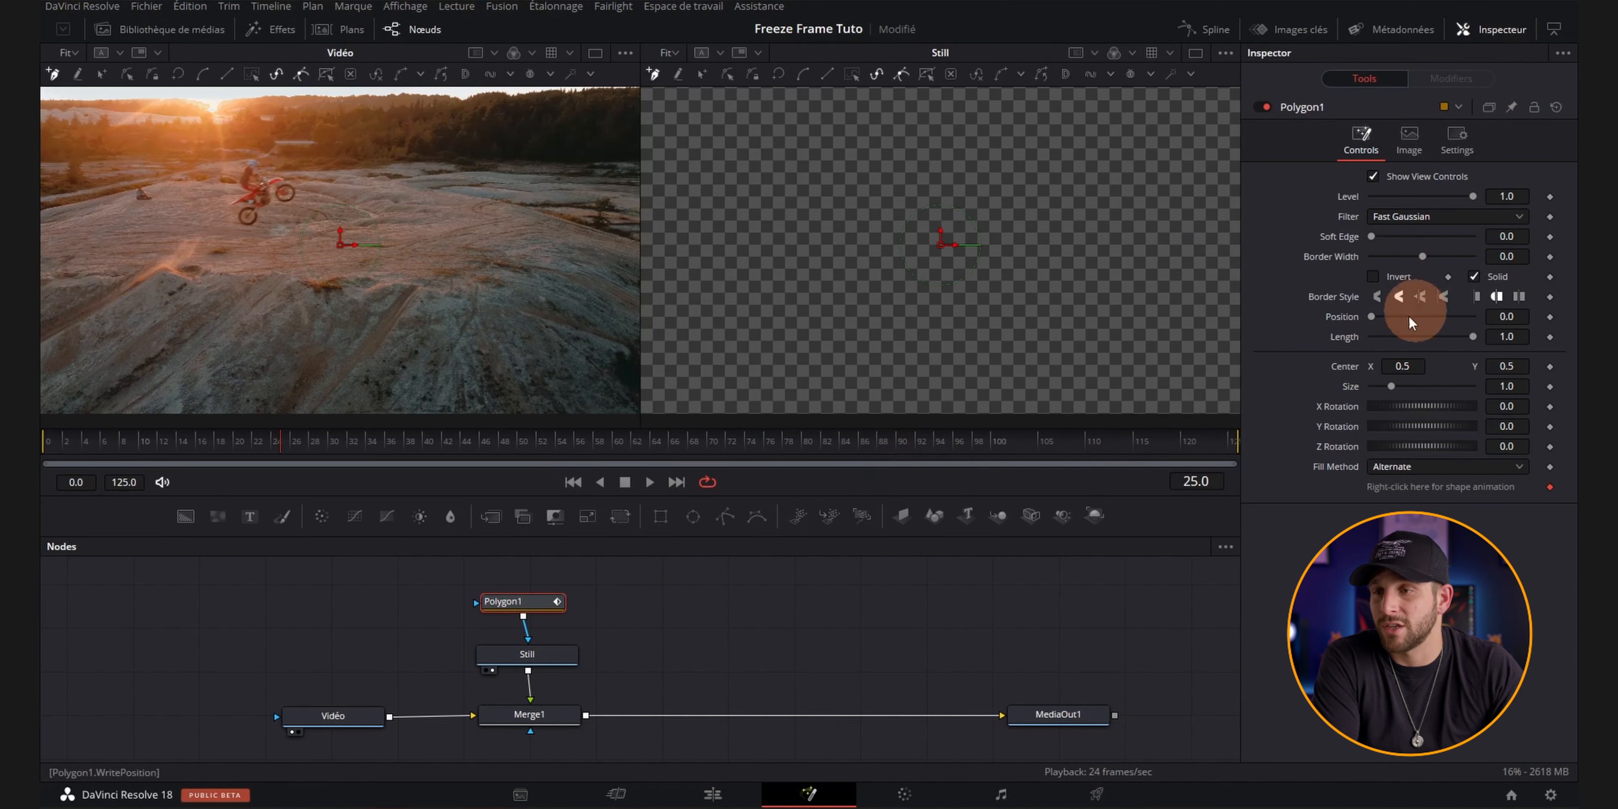
left_click(1375, 277)
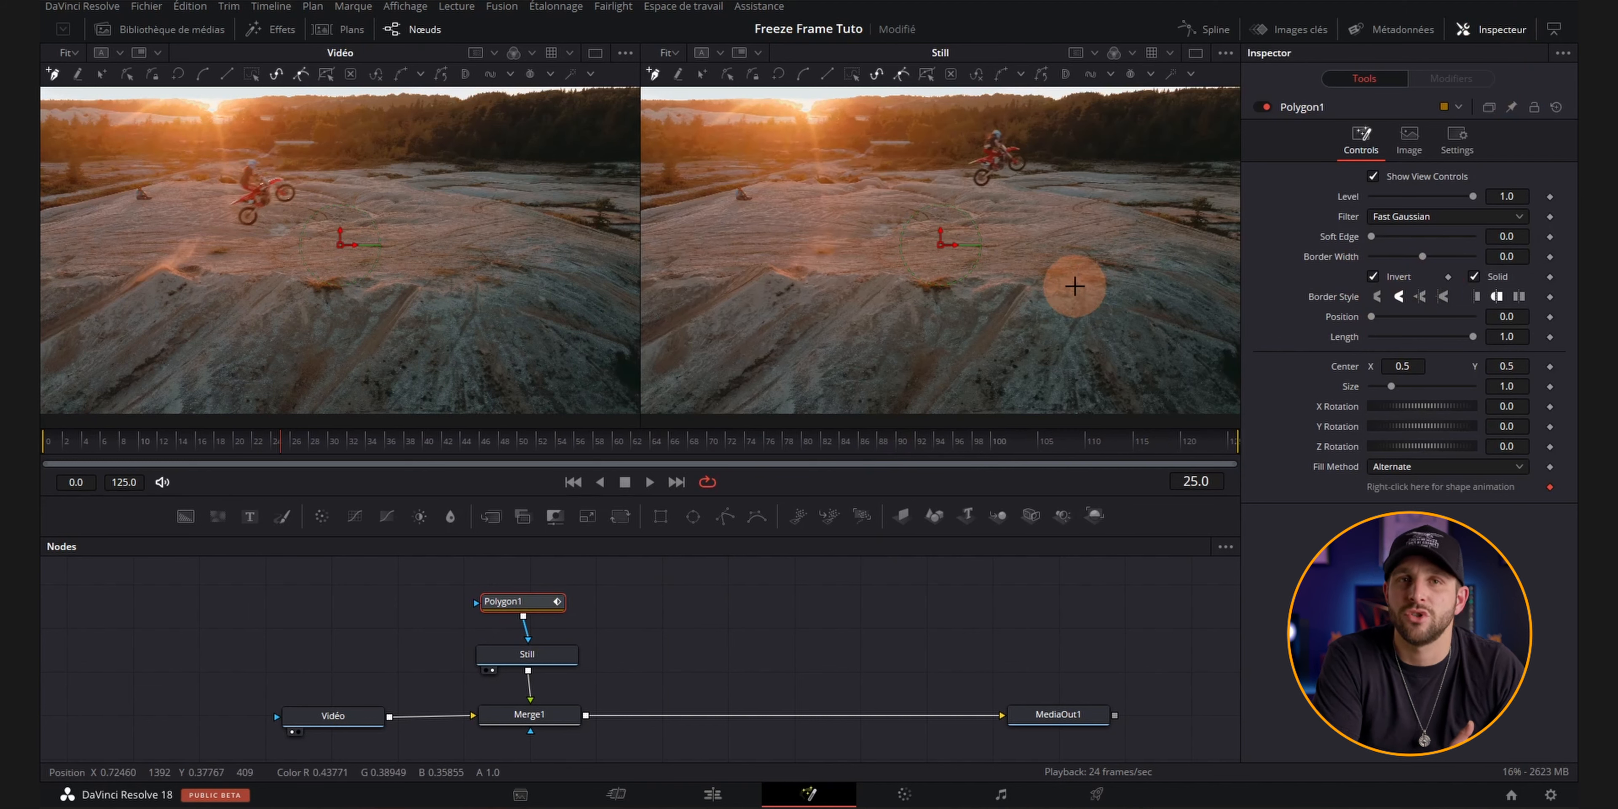
key("ctrl+s")
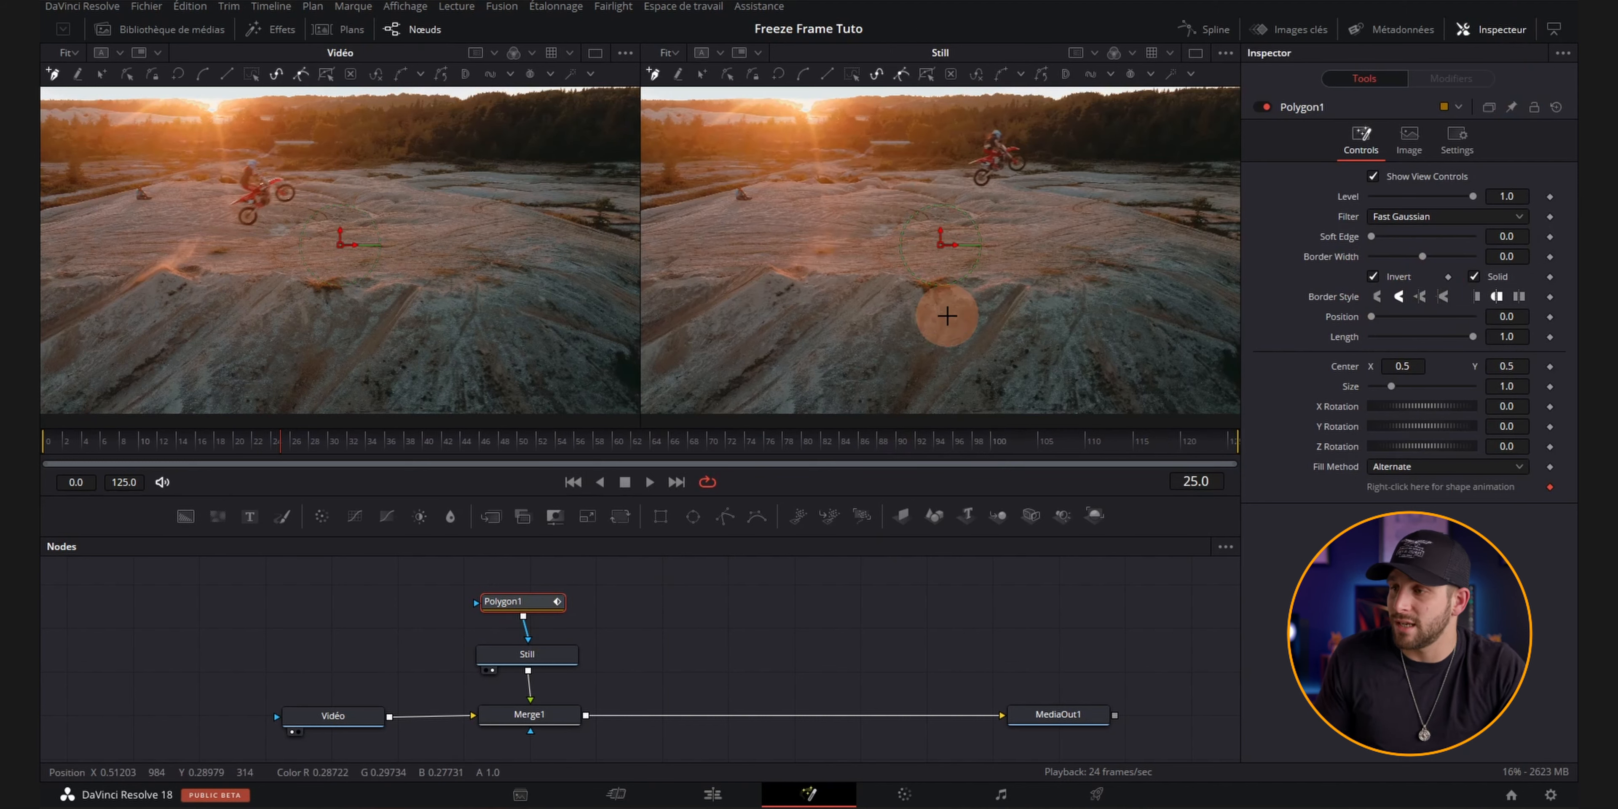
Switch to a single viewer showing only Still, framed closely on the airborne motocross rider
left_click(1196, 54)
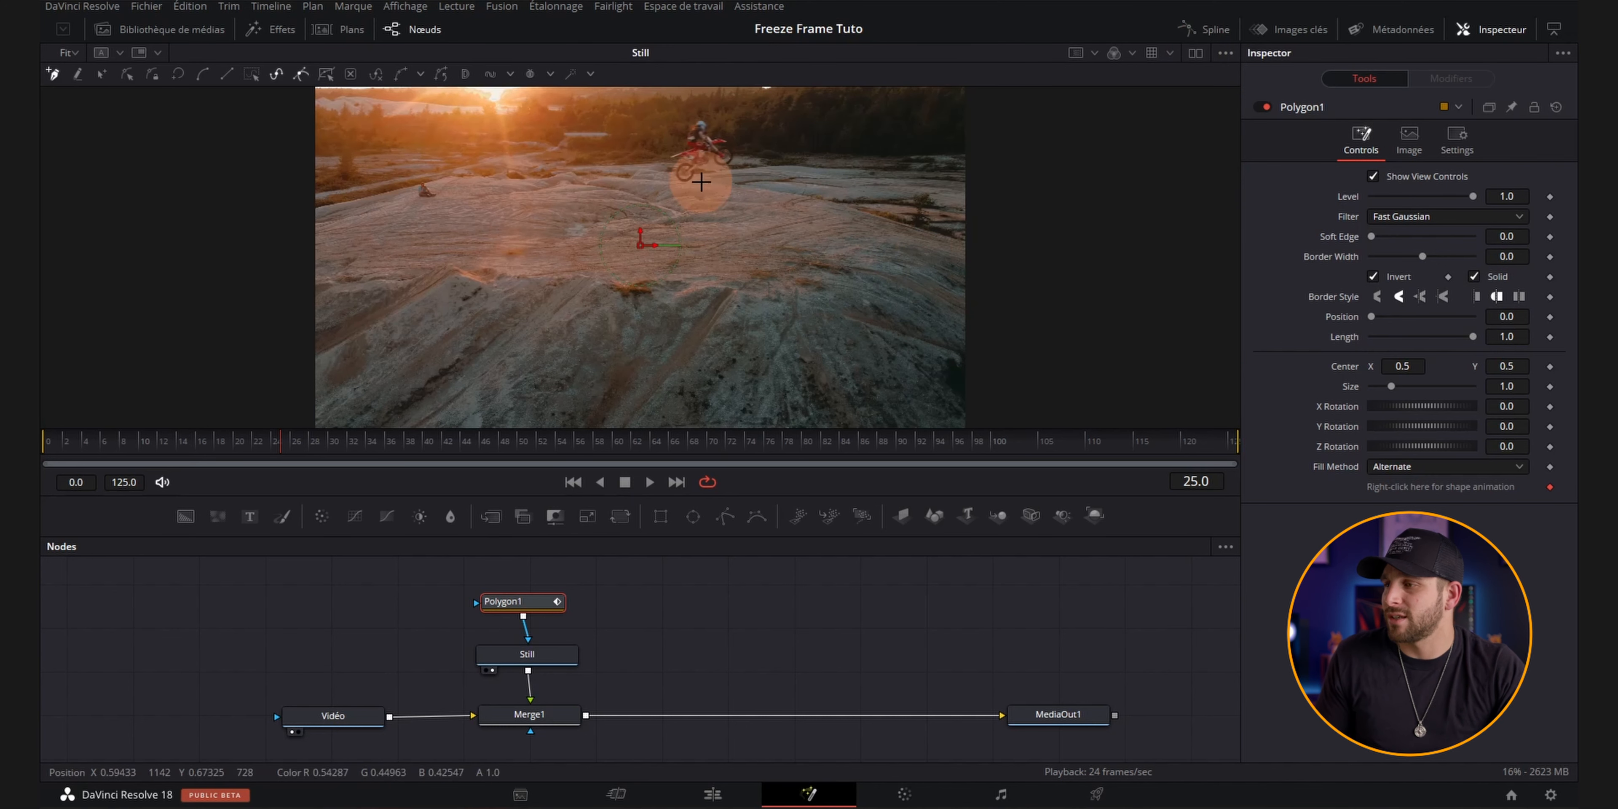
left_click_drag(709, 168, 732, 239)
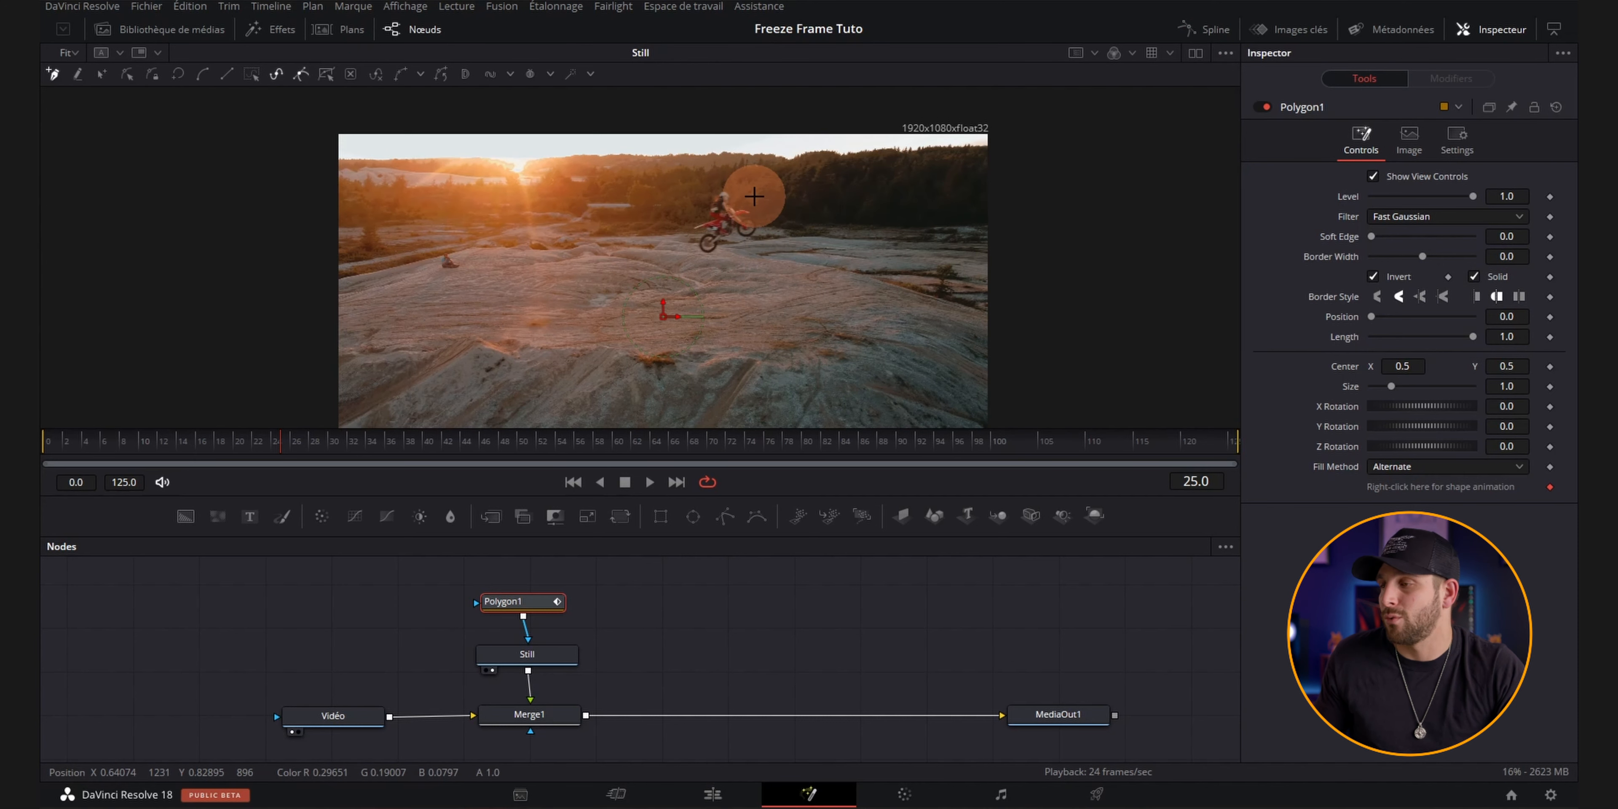
scroll(713, 212, "up", 5)
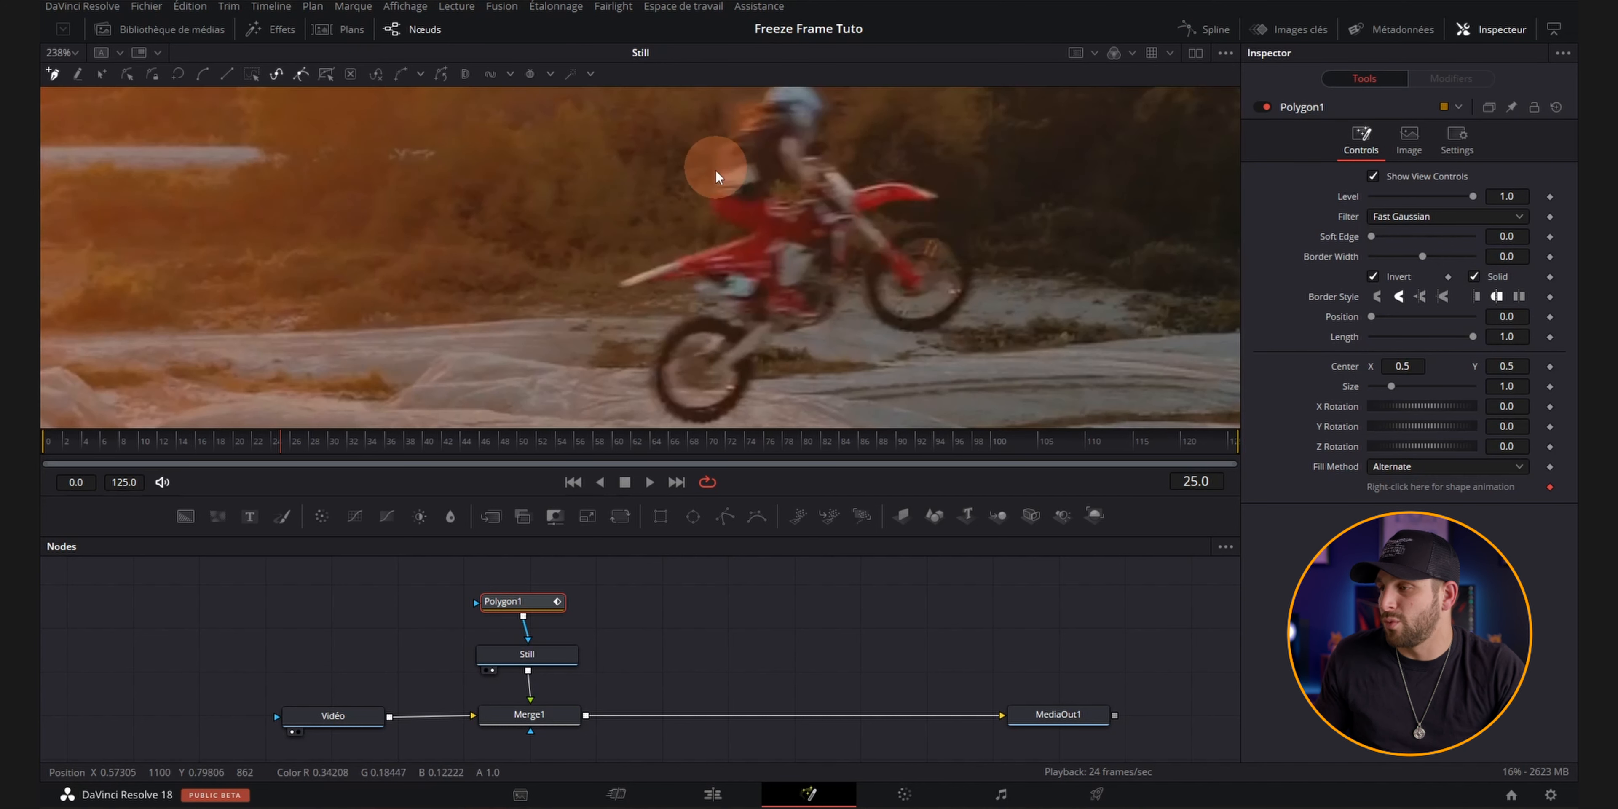
scroll(716, 171, "down", 2)
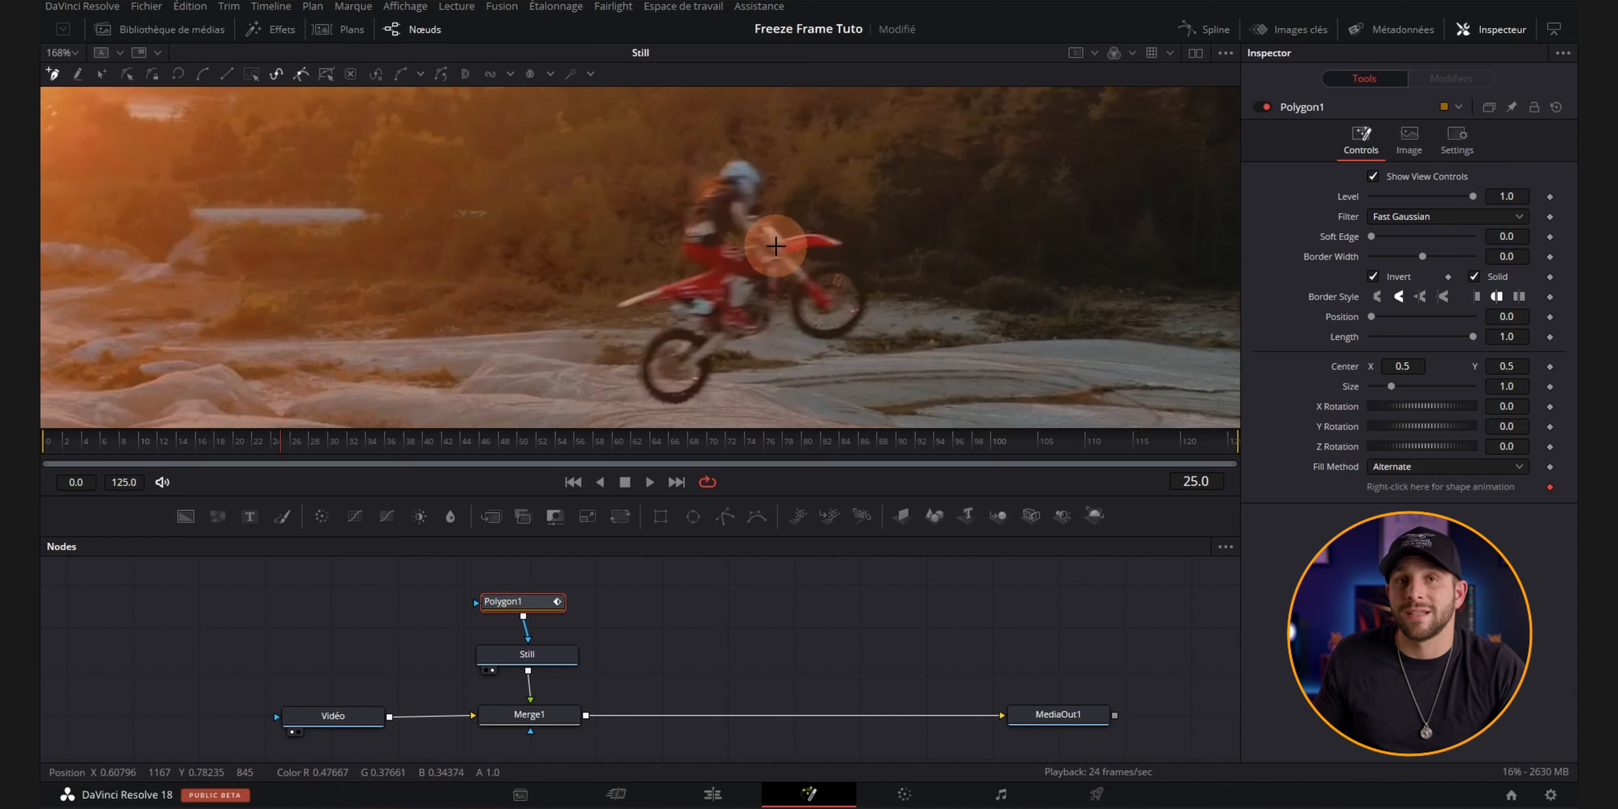
scroll(728, 160, "up", 6)
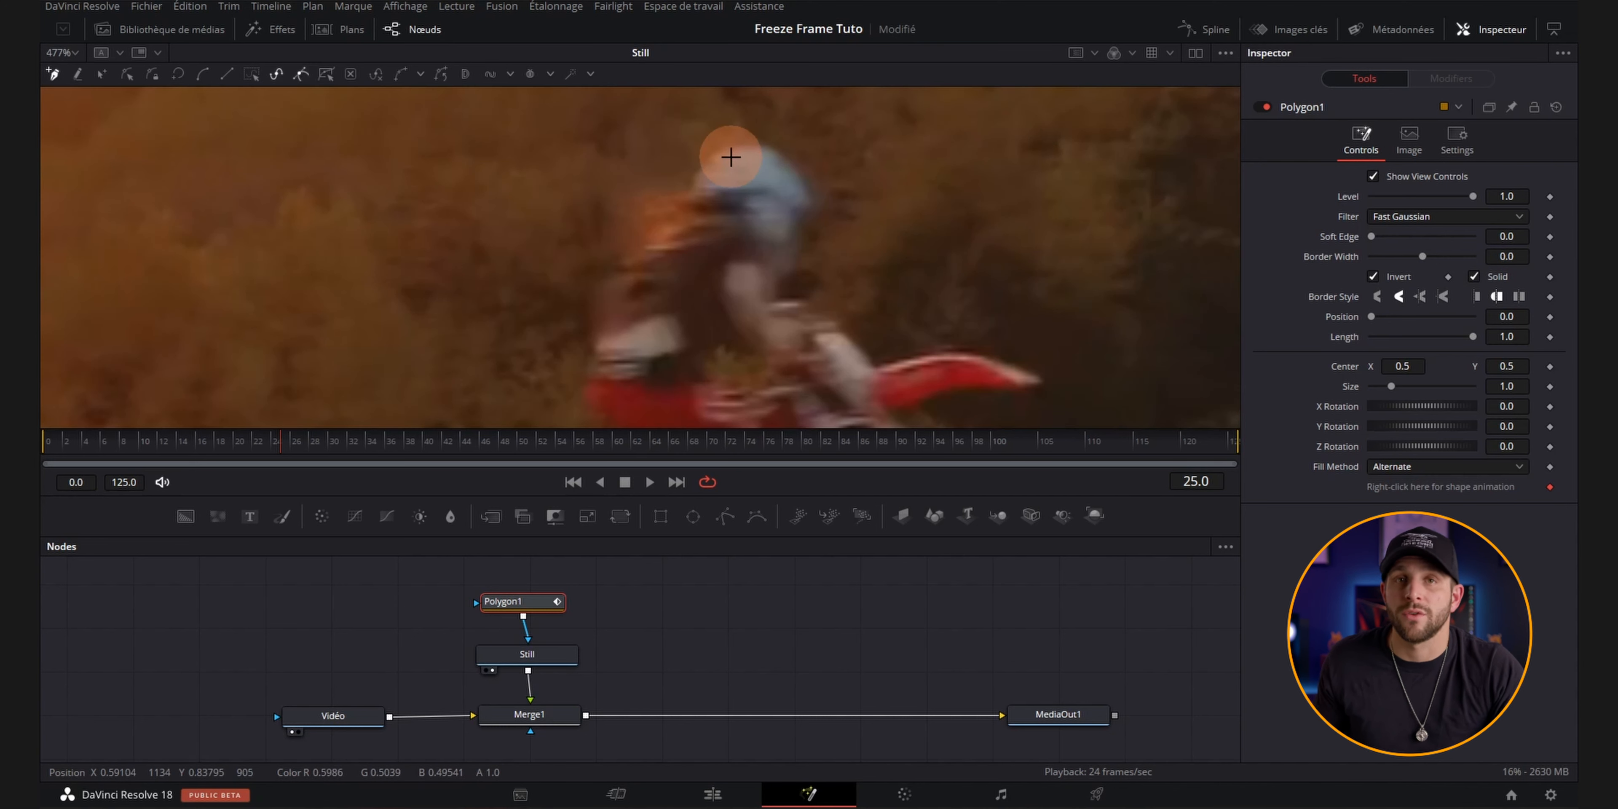
Trace a closed Polygon mask around the rider and motorcycle, starting and ending at the helmet and following the fenders and both wheels
left_click(726, 155)
left_click(691, 184)
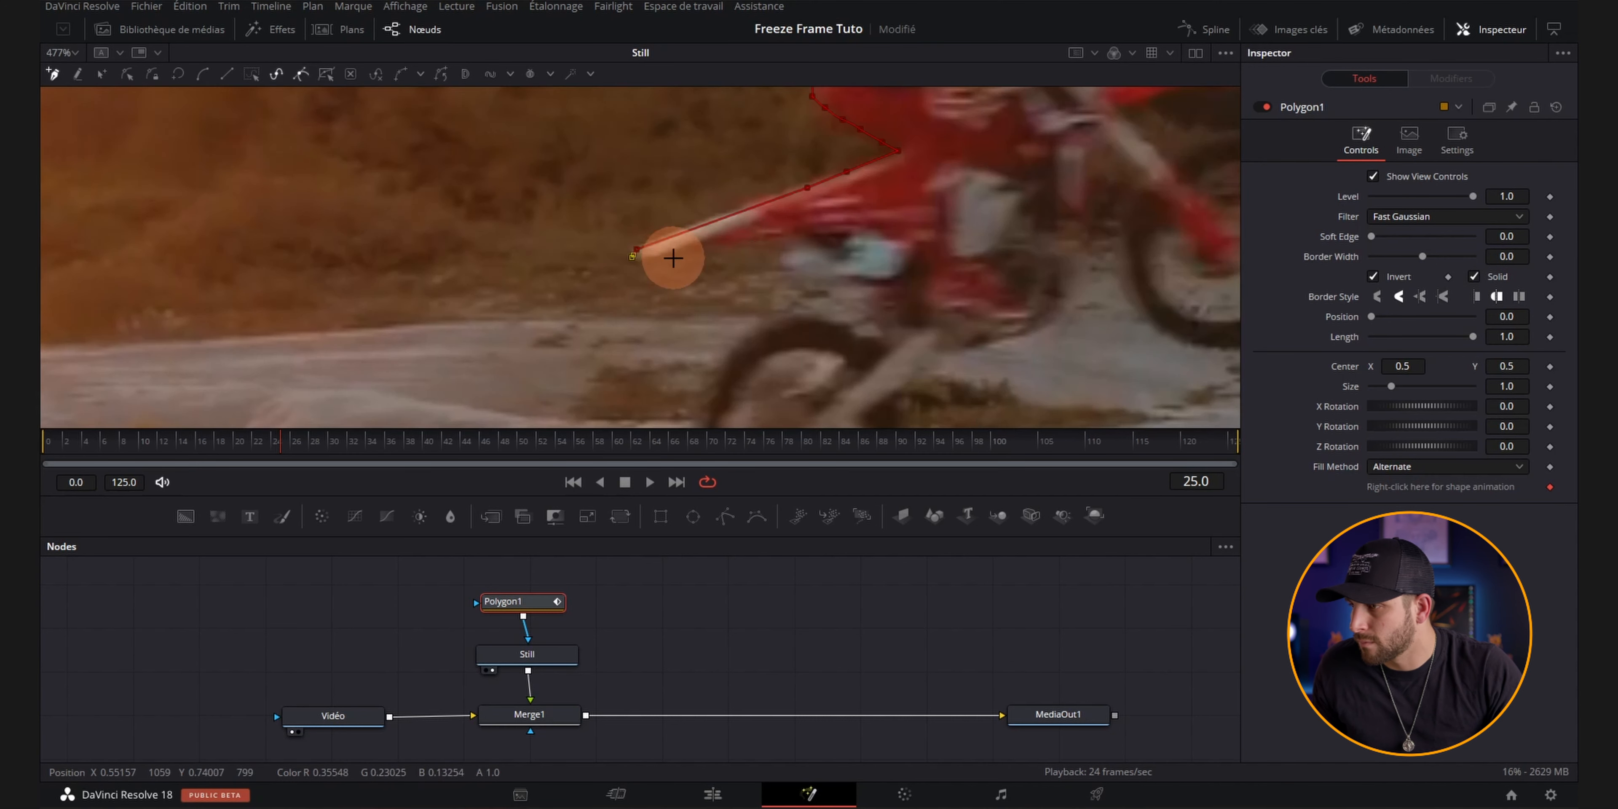
left_click(678, 256)
left_click(763, 241)
left_click(792, 239)
left_click(785, 267)
left_click(808, 280)
left_click(814, 284)
left_click(846, 298)
left_click(864, 300)
left_click(872, 320)
left_click(876, 329)
left_click(860, 334)
left_click(830, 321)
left_click(785, 282)
left_click(768, 290)
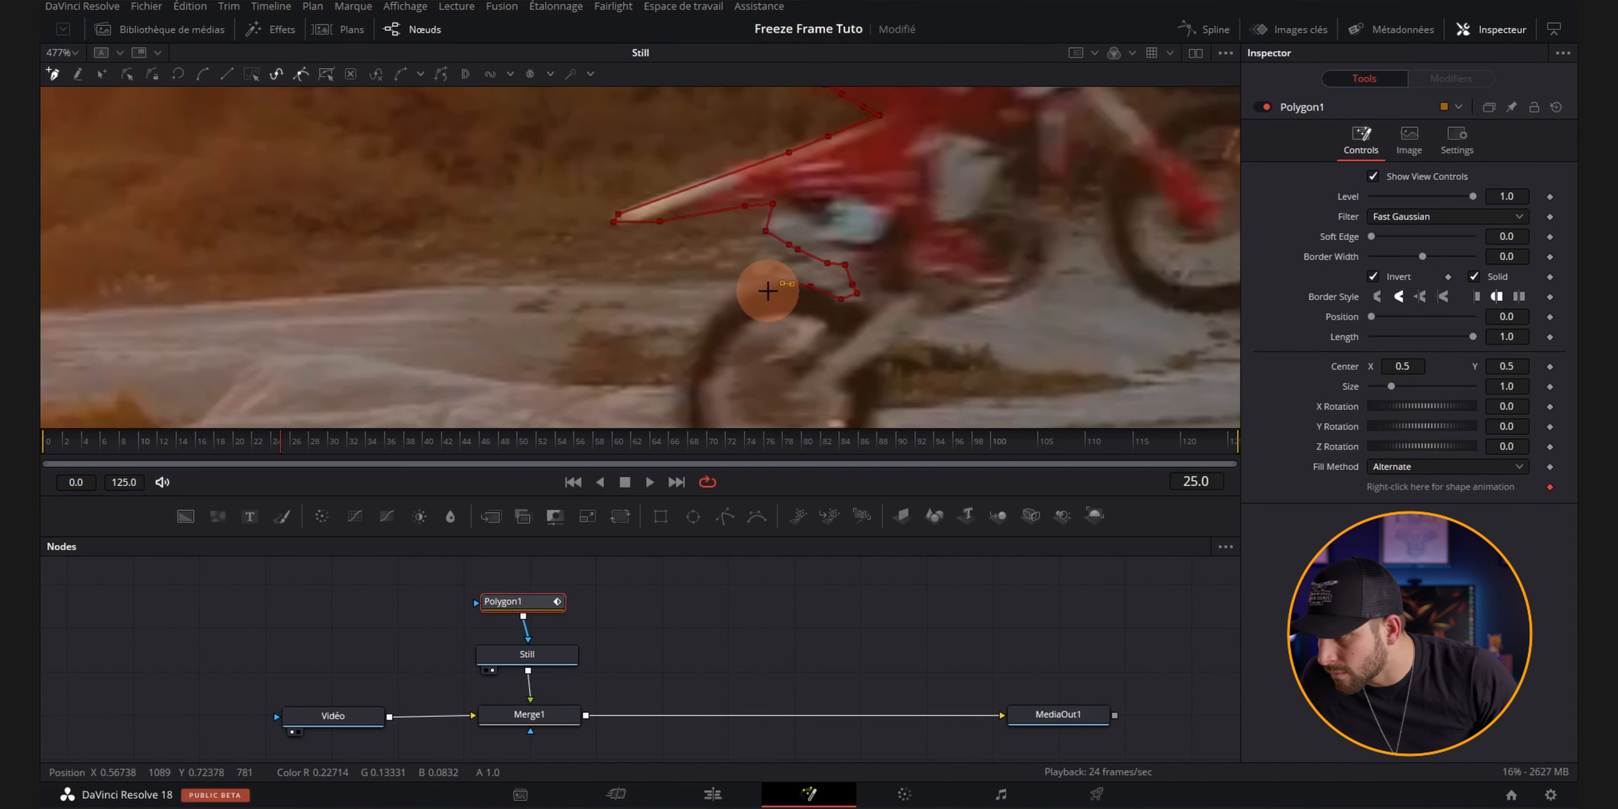
left_click(1033, 376)
left_click(1040, 355)
left_click(1038, 307)
left_click(1034, 272)
left_click(1039, 240)
left_click(1046, 217)
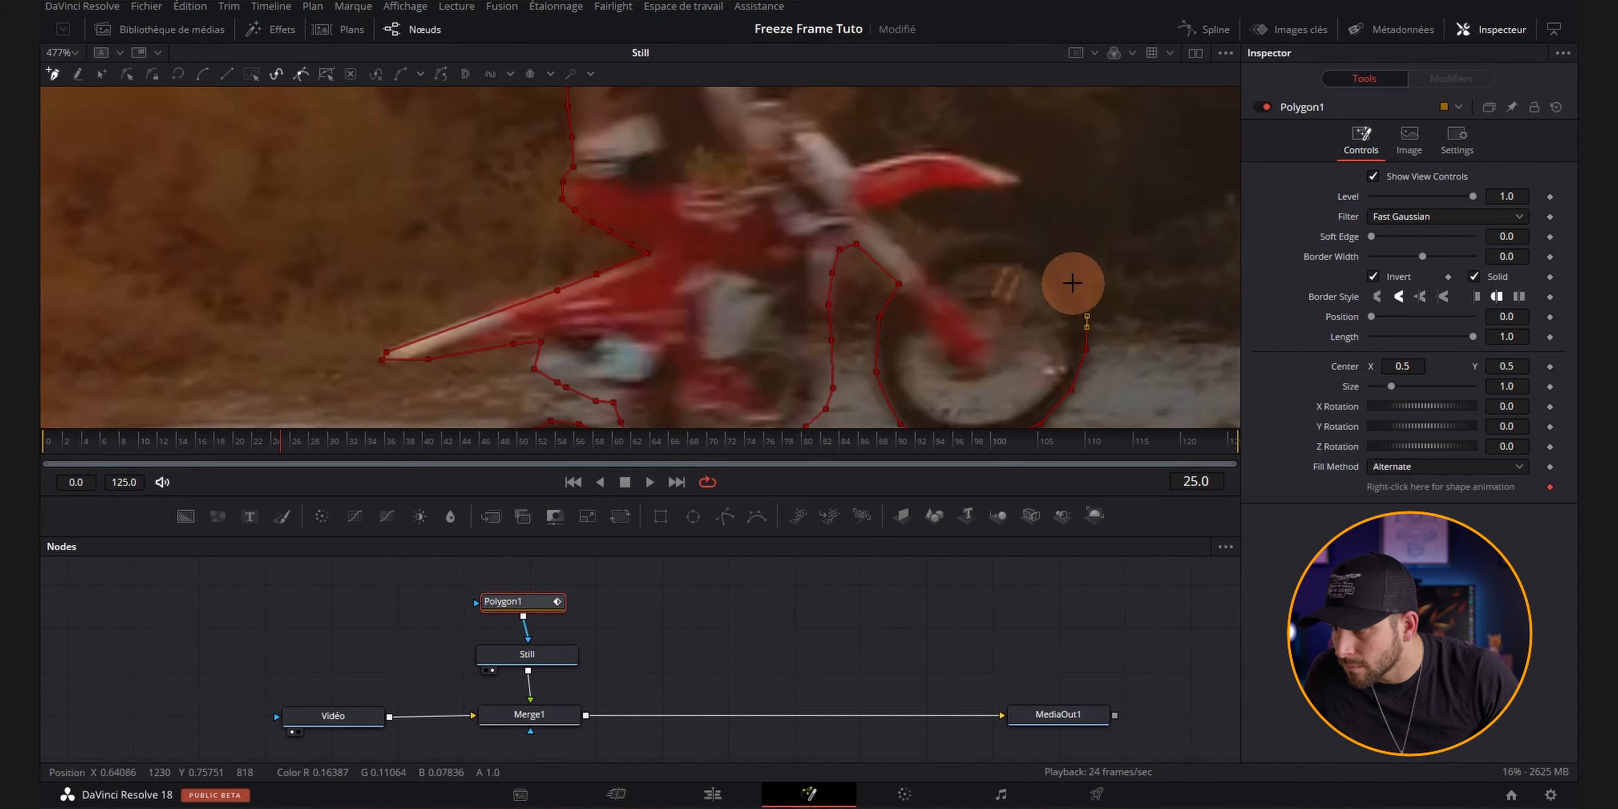
left_click(1073, 281)
left_click(1047, 254)
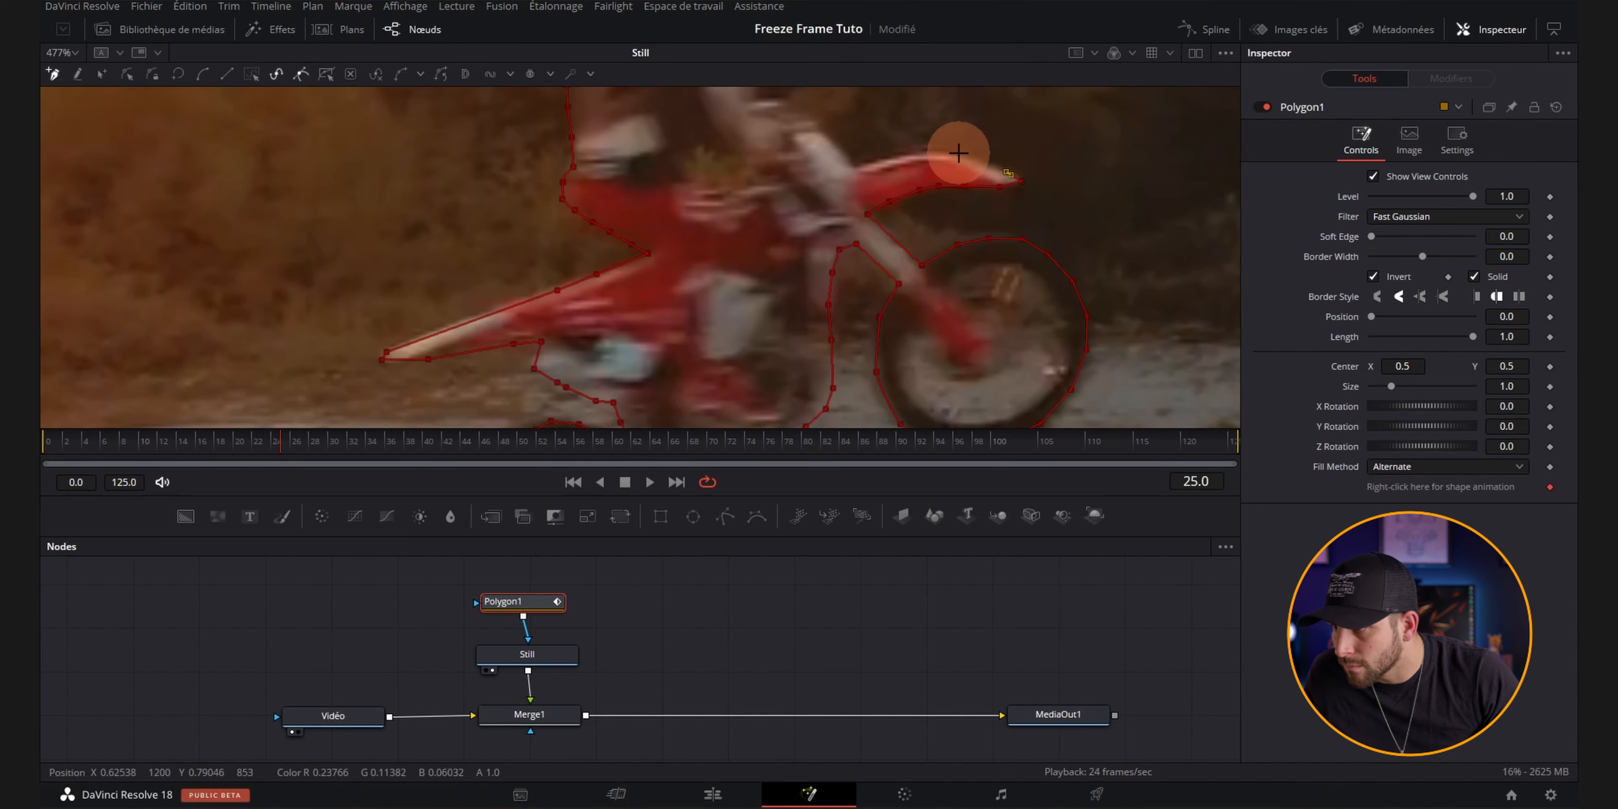
left_click(806, 135)
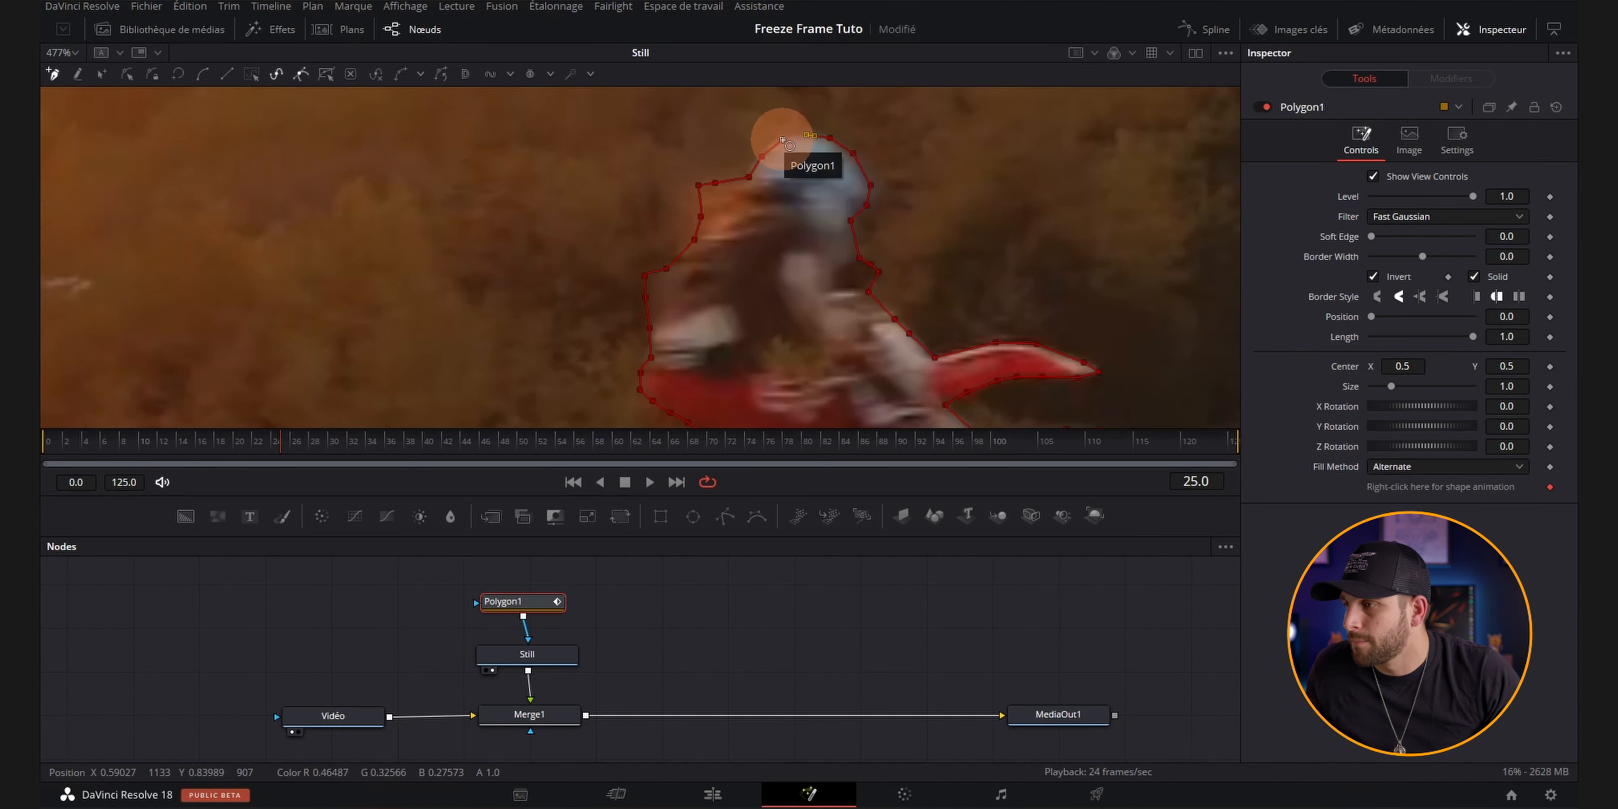
left_click(806, 135)
Turn off Invert on the Polygon mask to keep only the rider and motorcycle
scroll(785, 210, "down", 6)
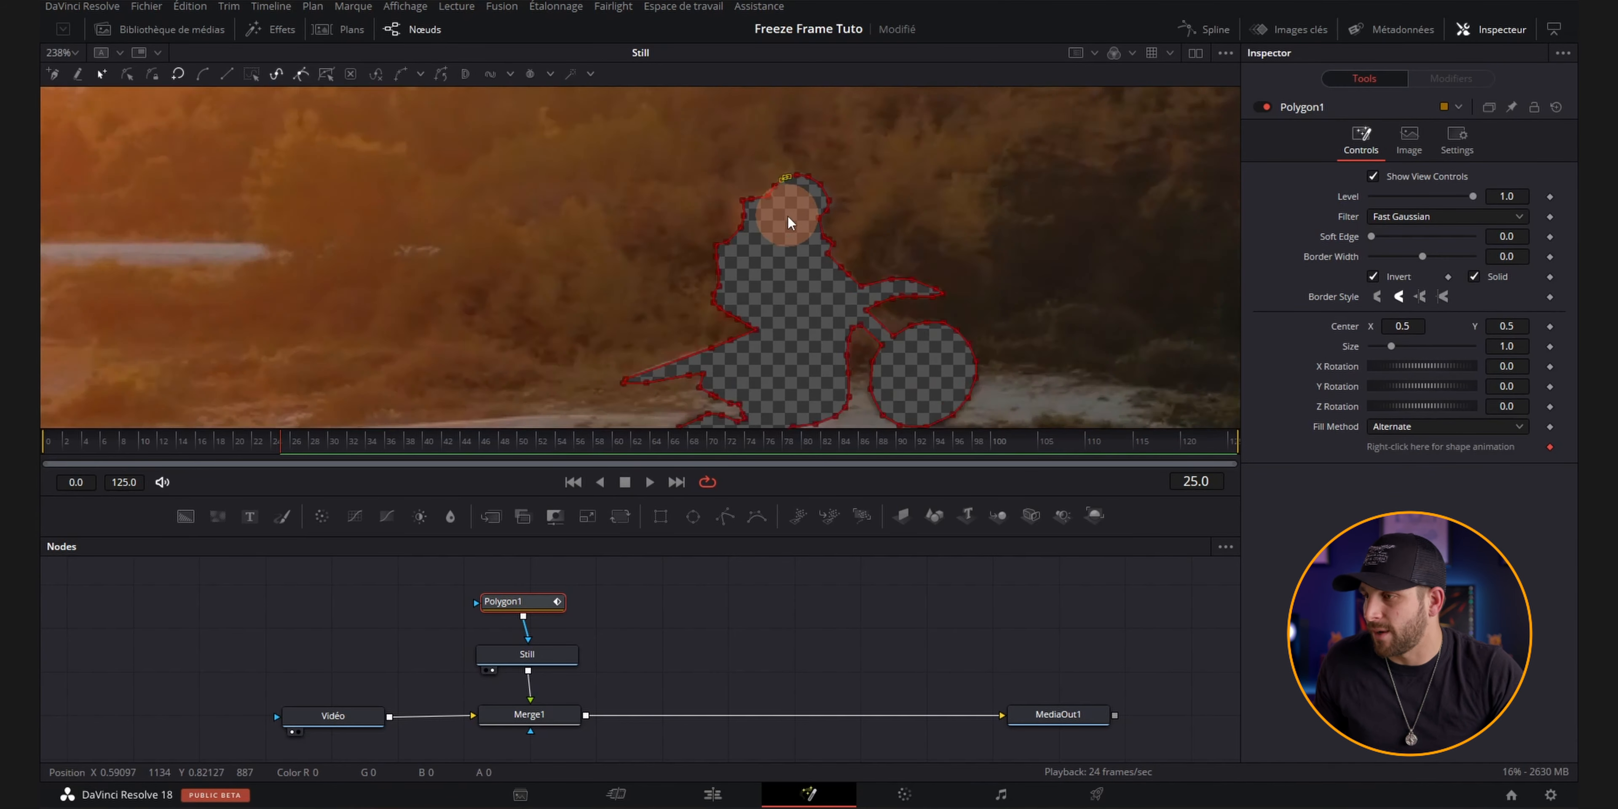
scroll(898, 245, "down", 2)
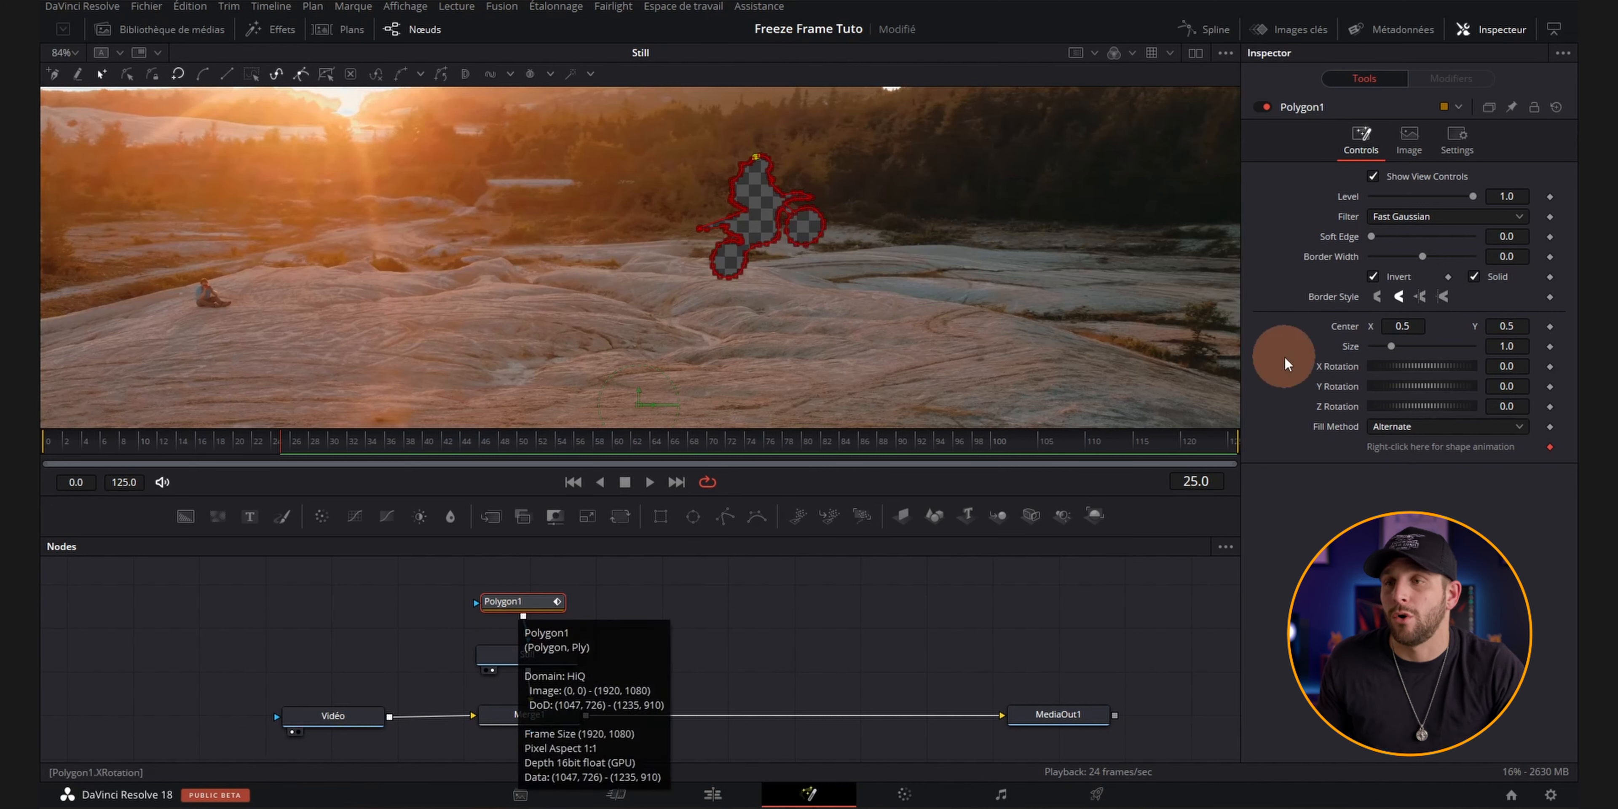
left_click(1373, 277)
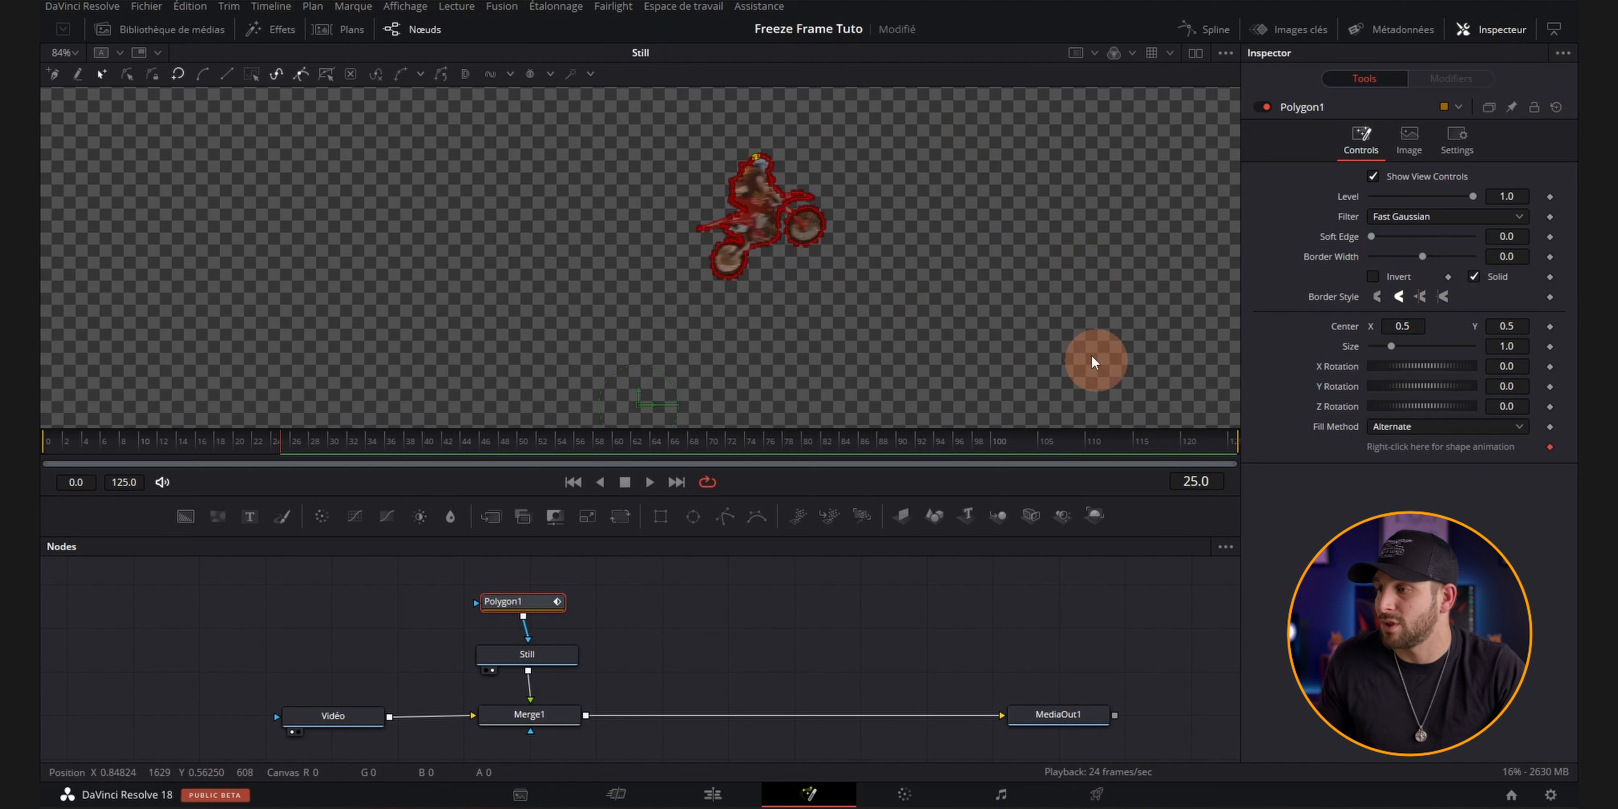
Show the MediaOut1 node in the viewer in place of Still
scroll(1032, 291, "down", 5)
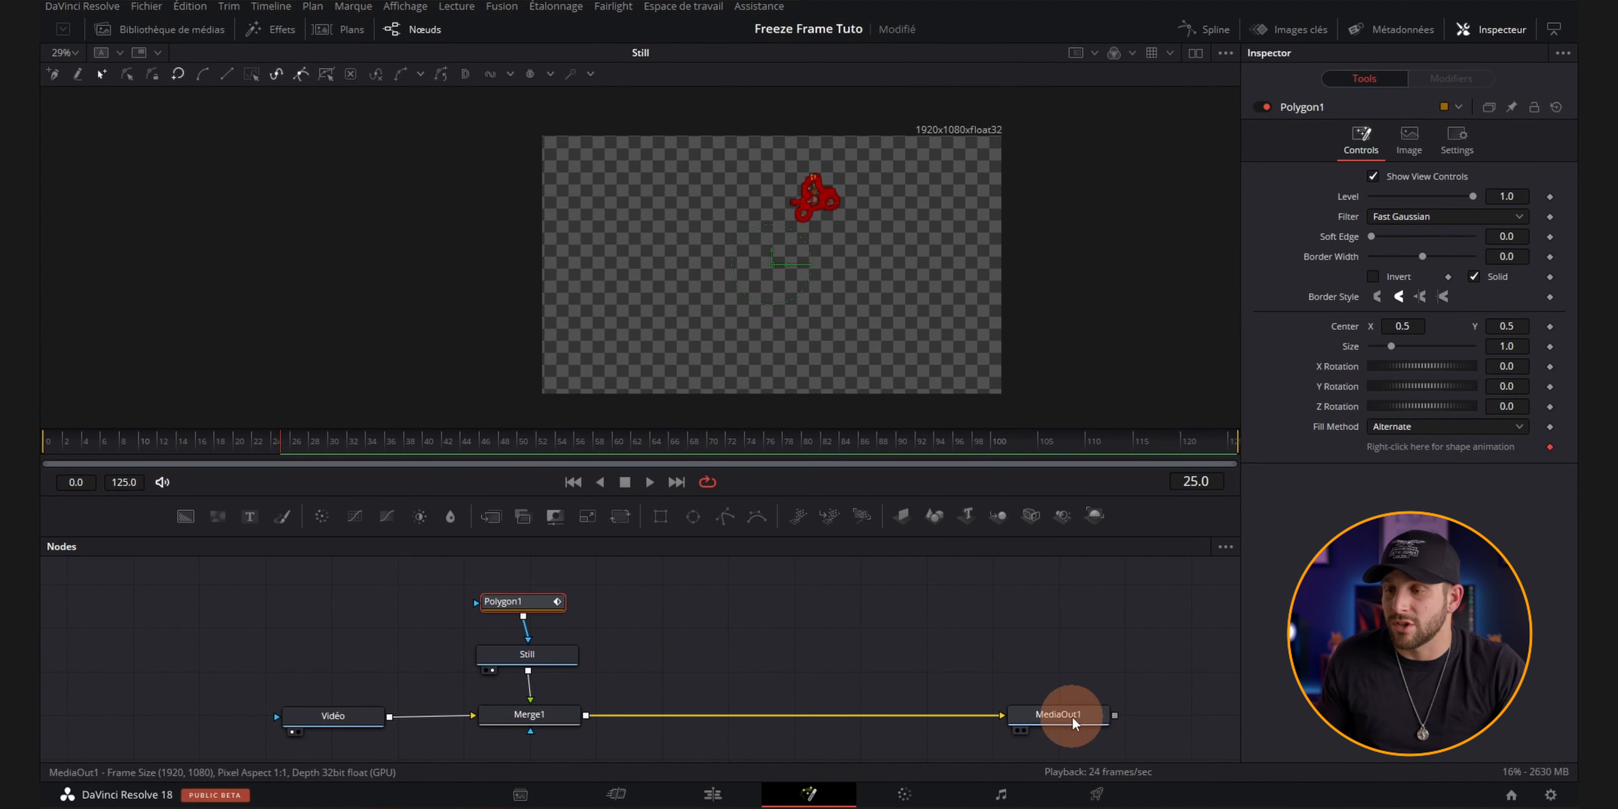
left_click_drag(1072, 716, 787, 296)
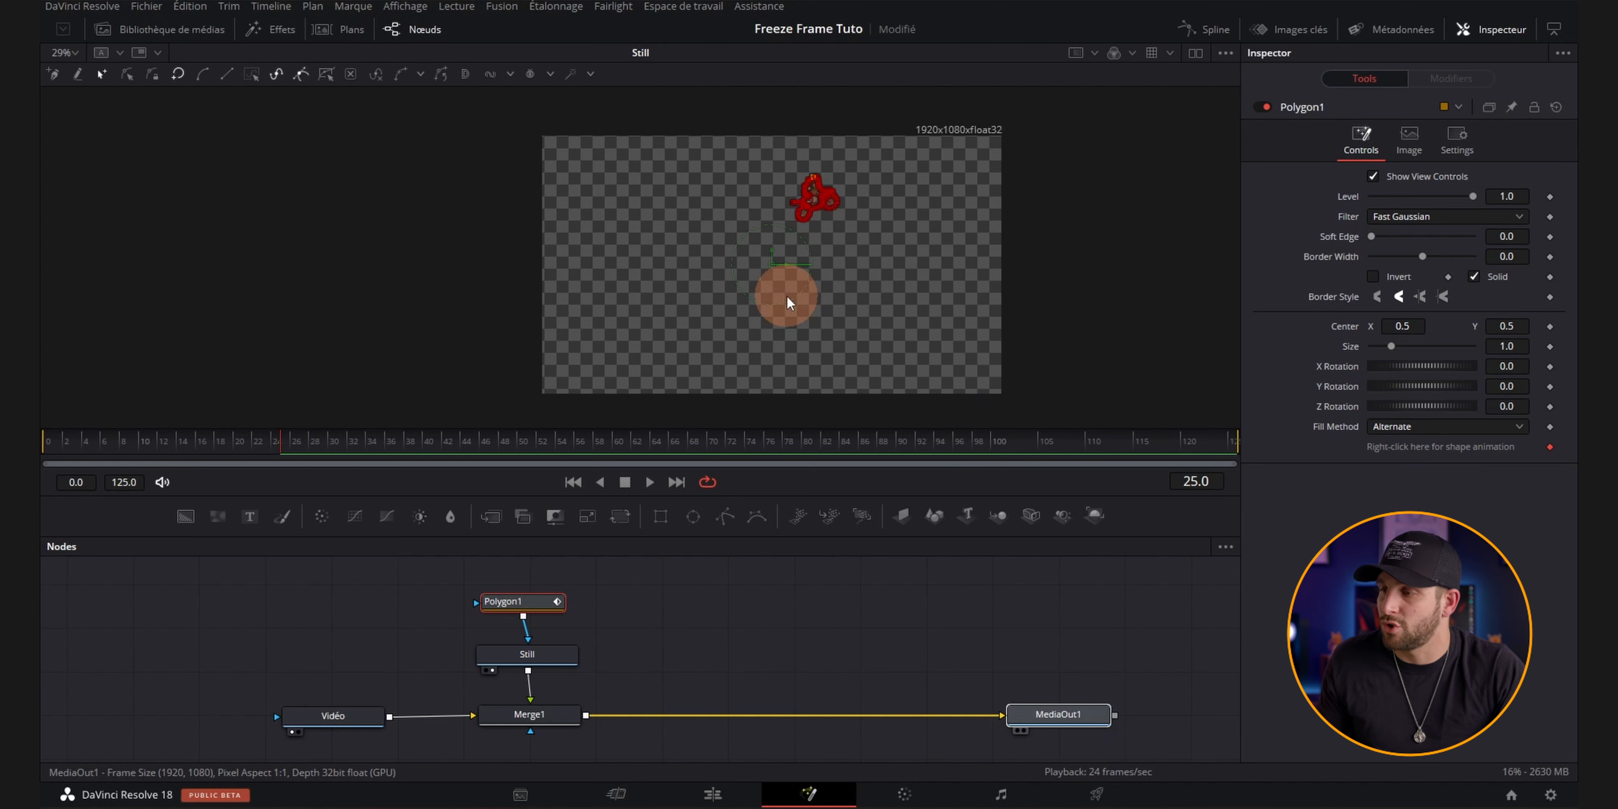
left_click_drag(786, 296, 786, 296)
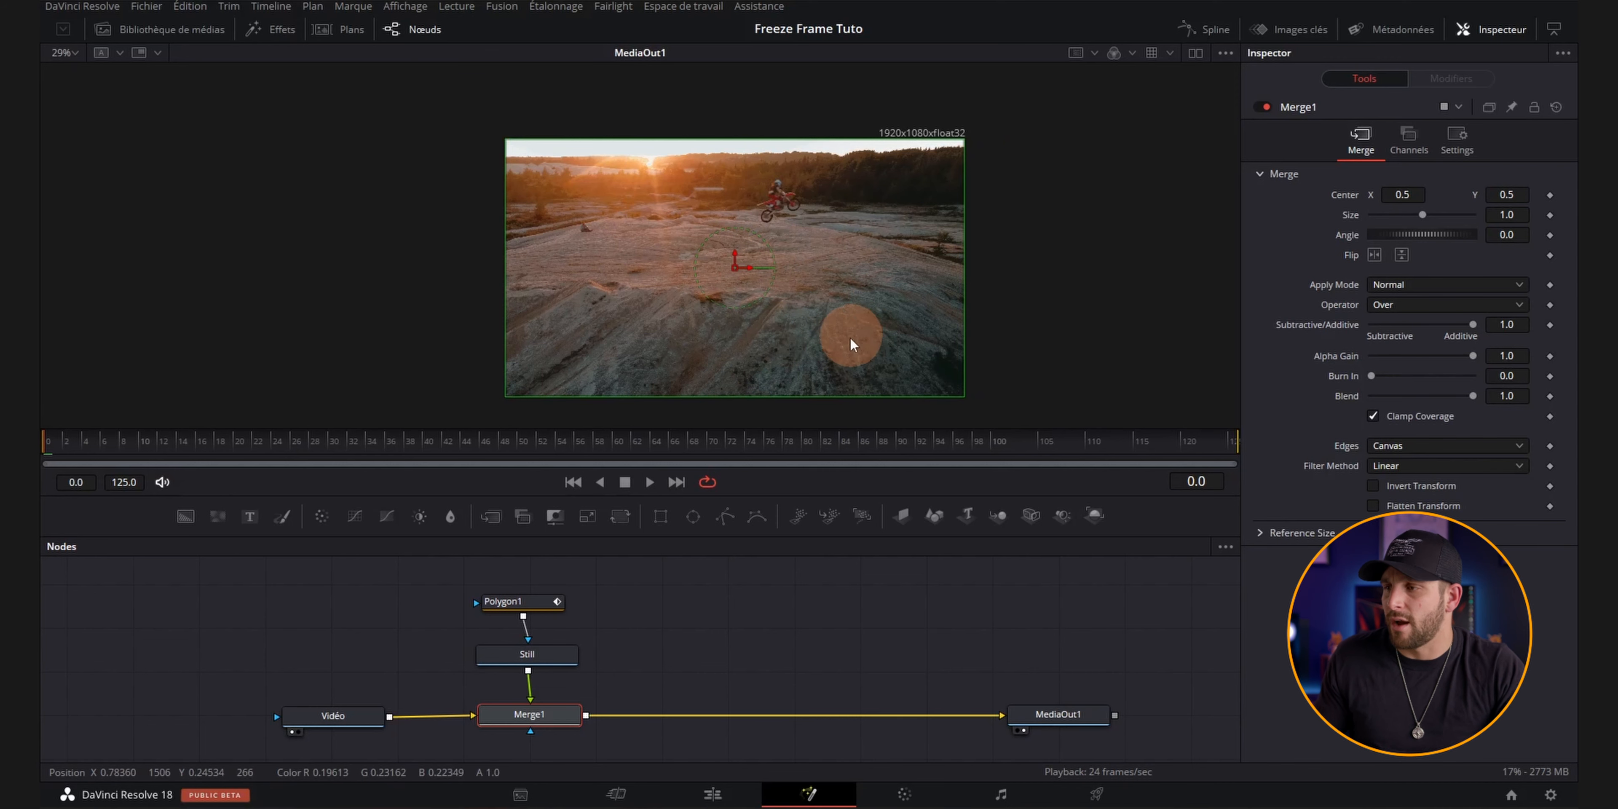
Move the playhead to frame 34, where the moving rider overlaps the frozen one, and frame the rider closely
left_click_drag(170, 447, 371, 436)
scroll(856, 241, "up", 9)
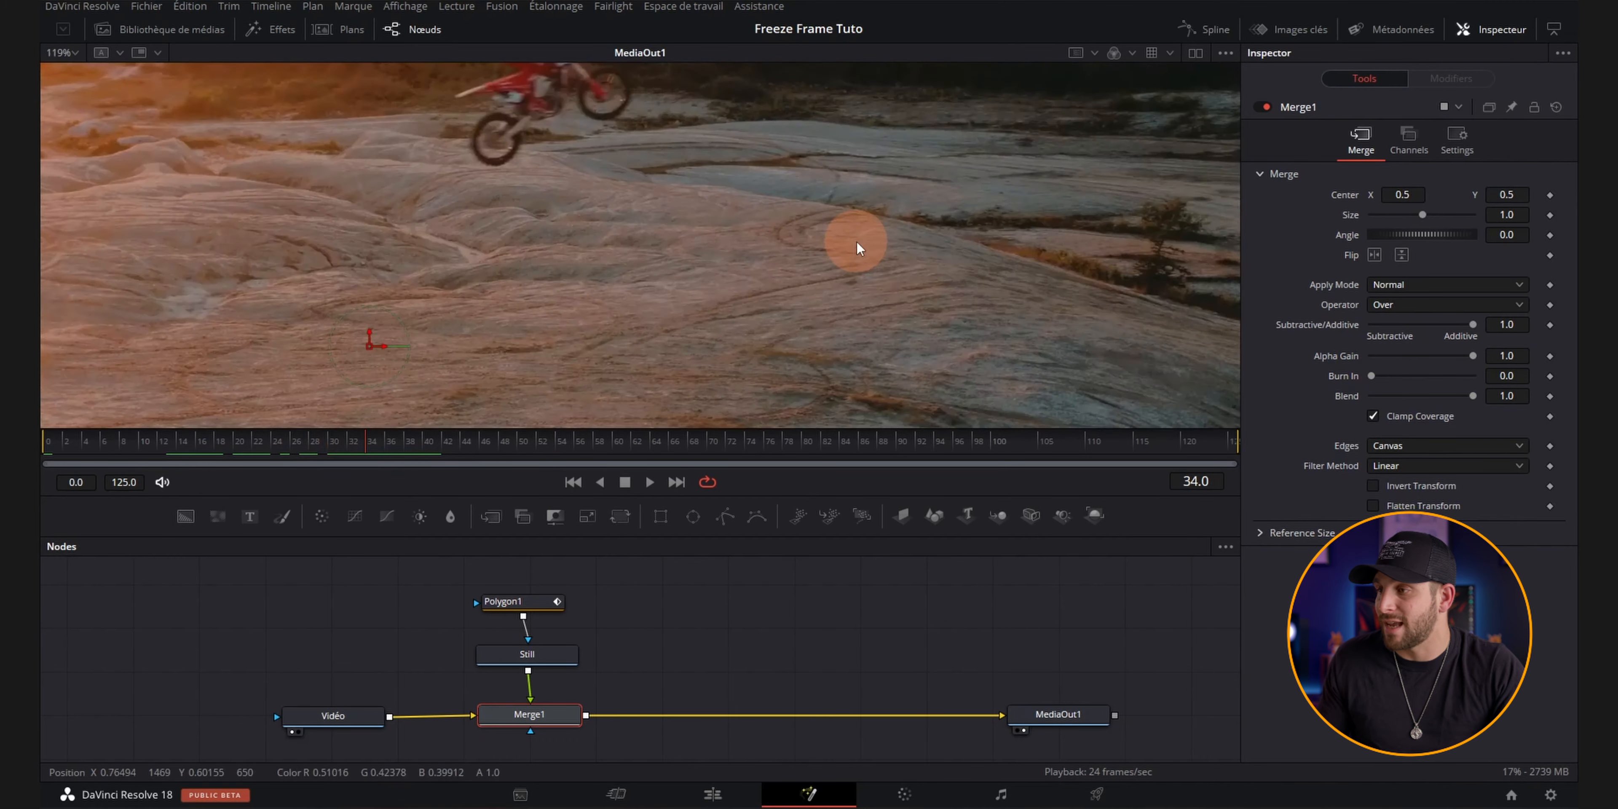
left_click_drag(732, 198, 891, 340)
left_click_drag(826, 272, 897, 331)
scroll(845, 261, "down", 3)
scroll(845, 258, "up", 3)
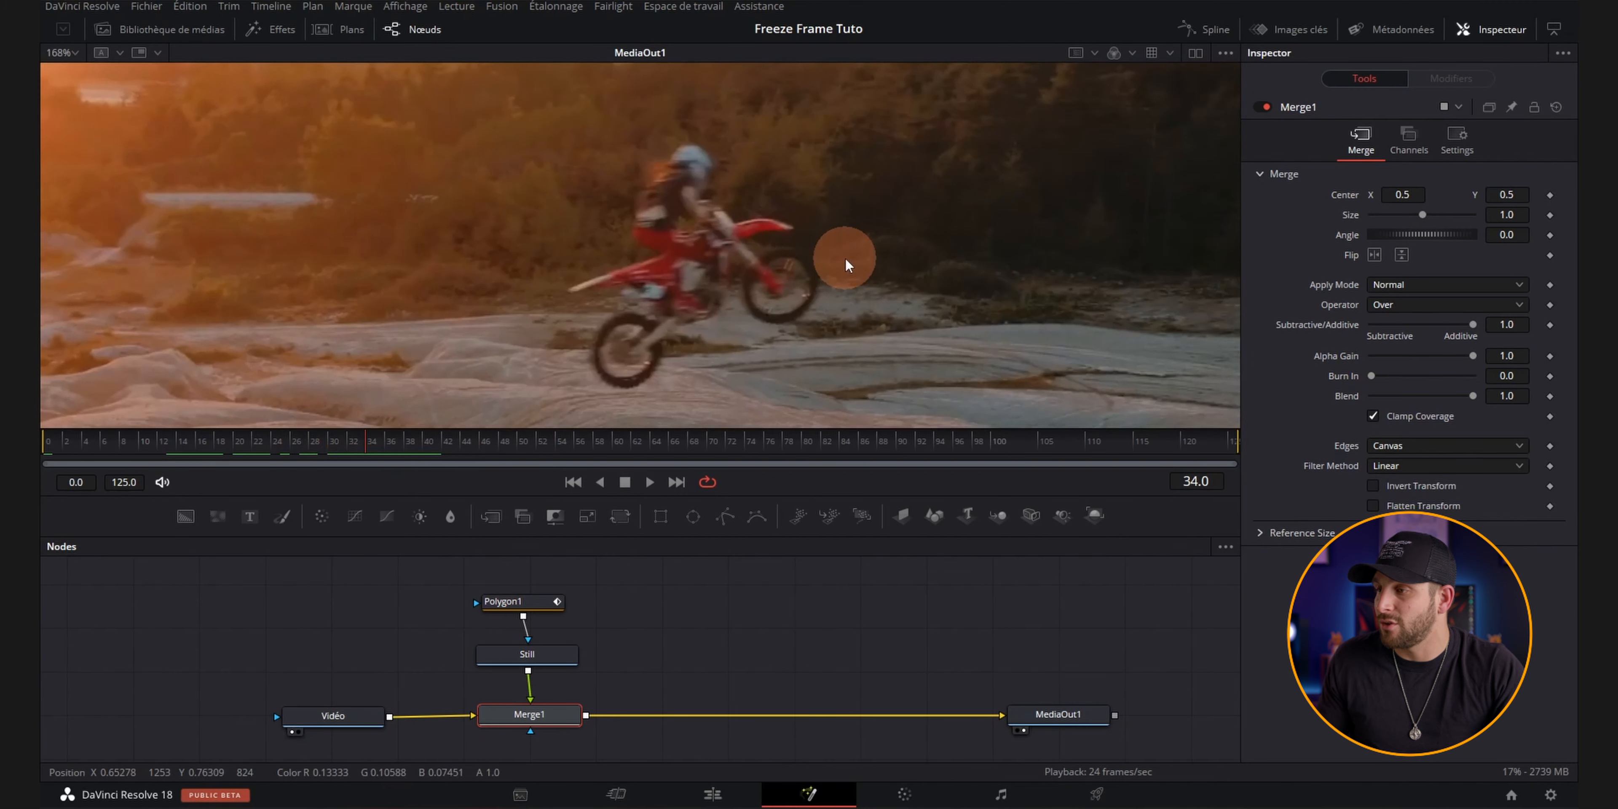
Compare the frames just before and after frame 34 to check where the moving rider aligns with the still
left_click(1025, 713)
key("Right")
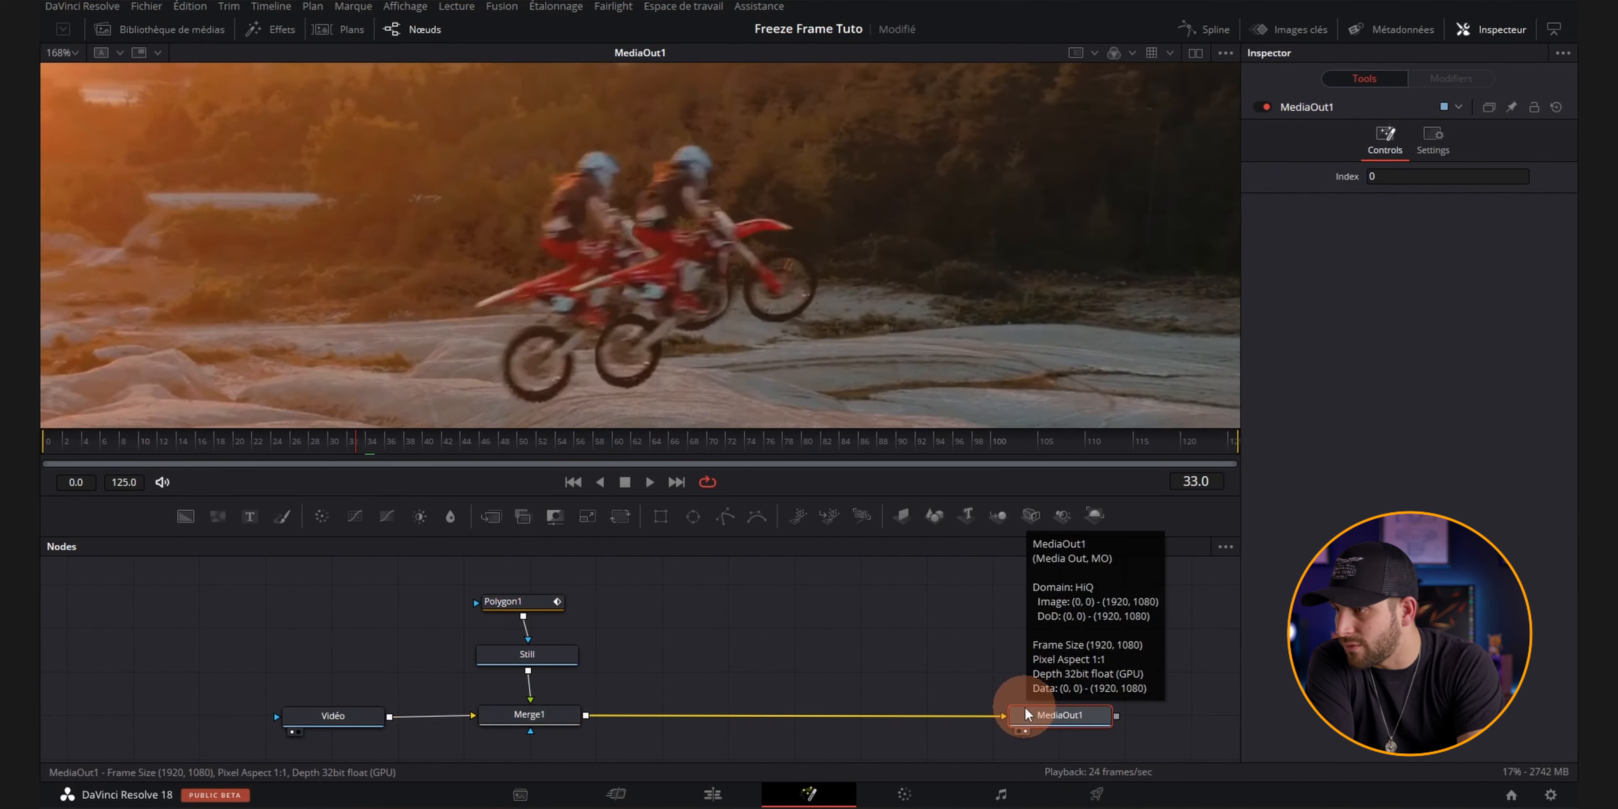
key("Left")
key("Right")
key("Left")
key("Right")
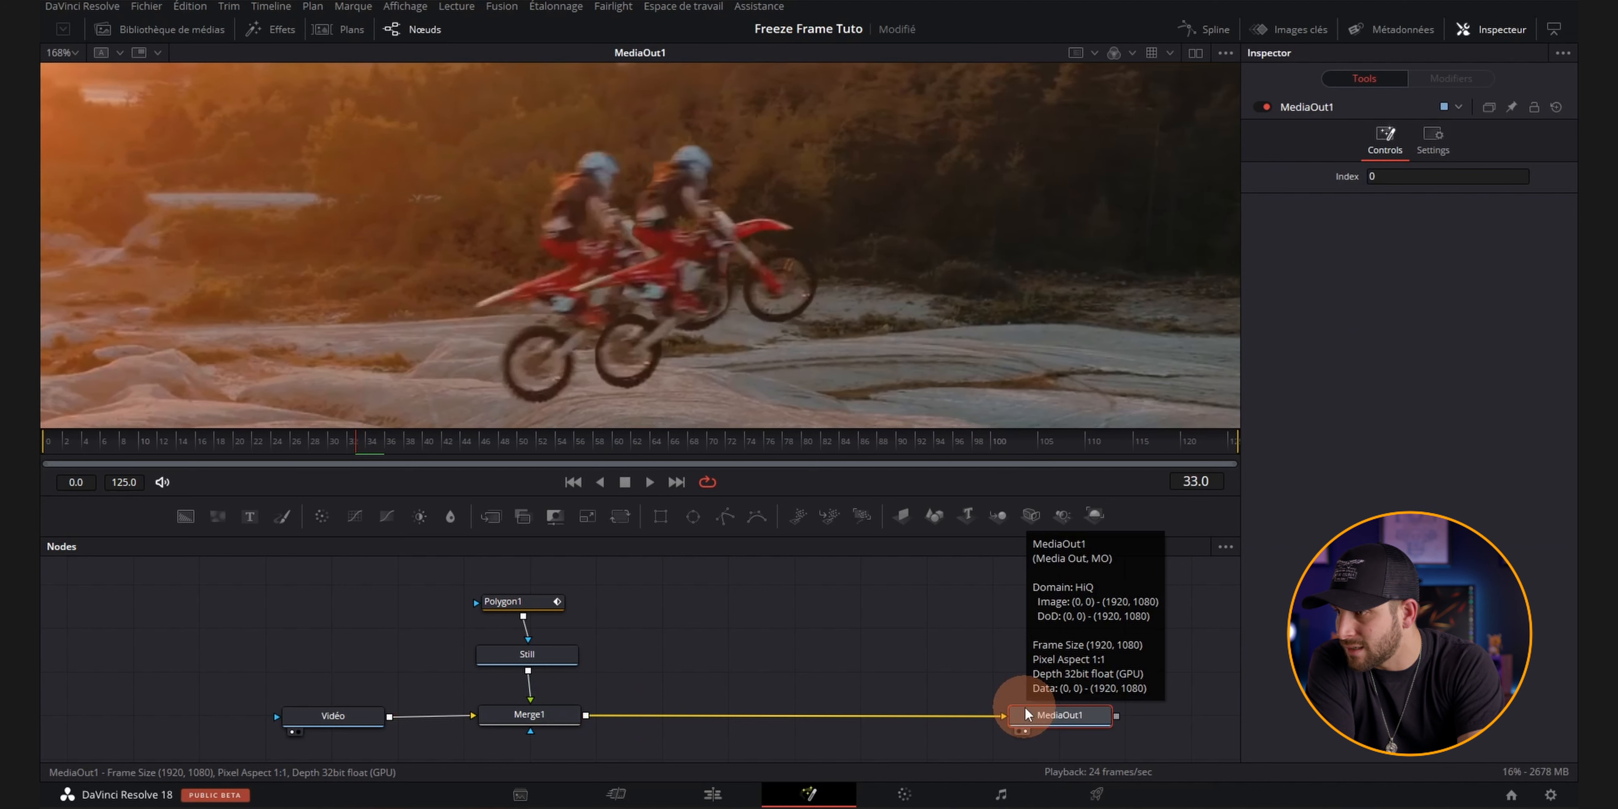
key("Left")
key("Left")
key("Right")
key("Left")
key("Right")
key("Right")
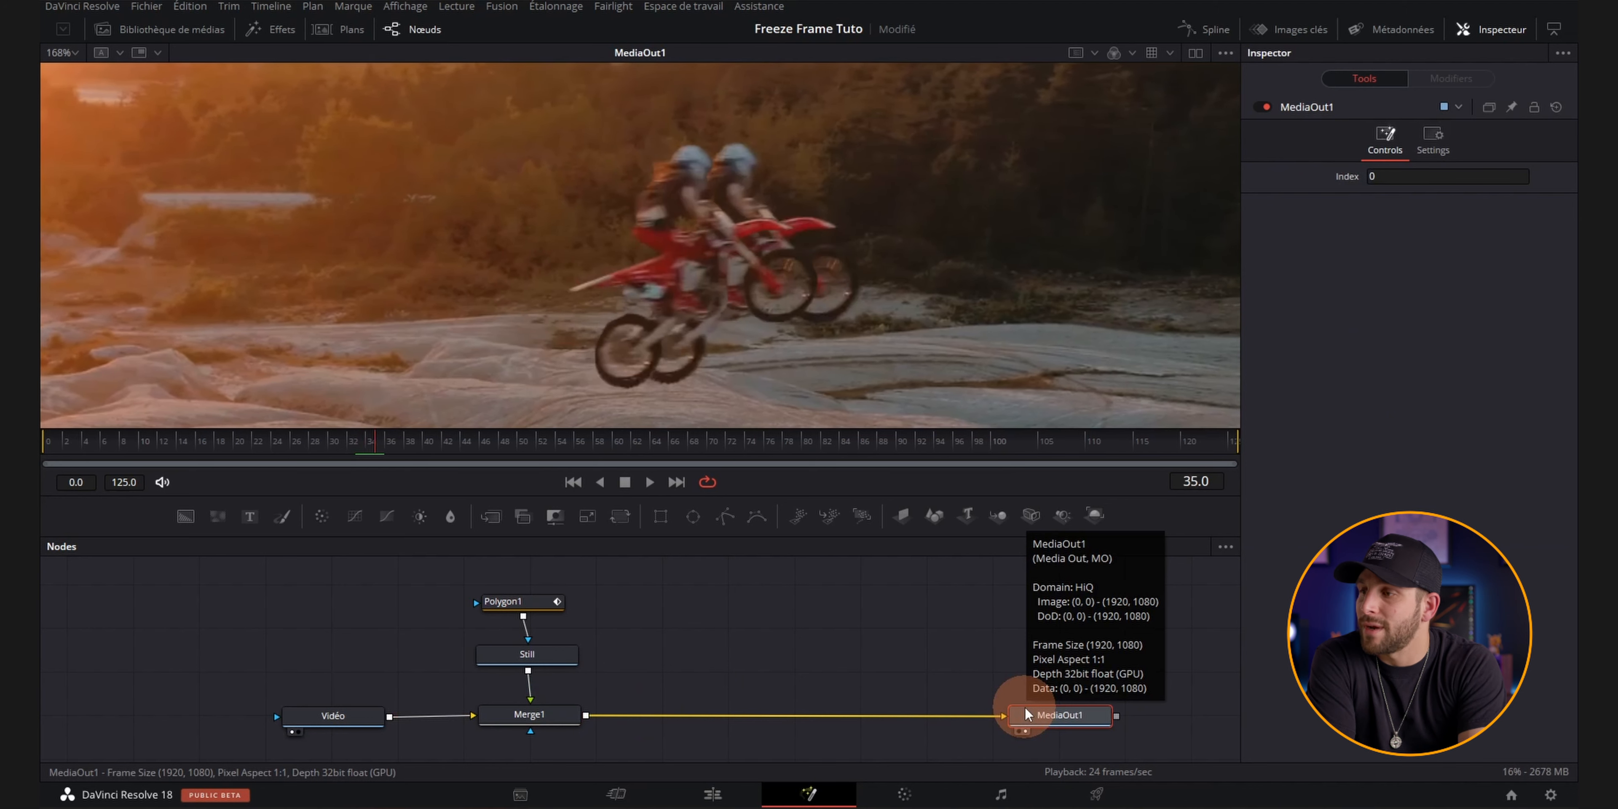
key("Left")
key("Left")
key("Right")
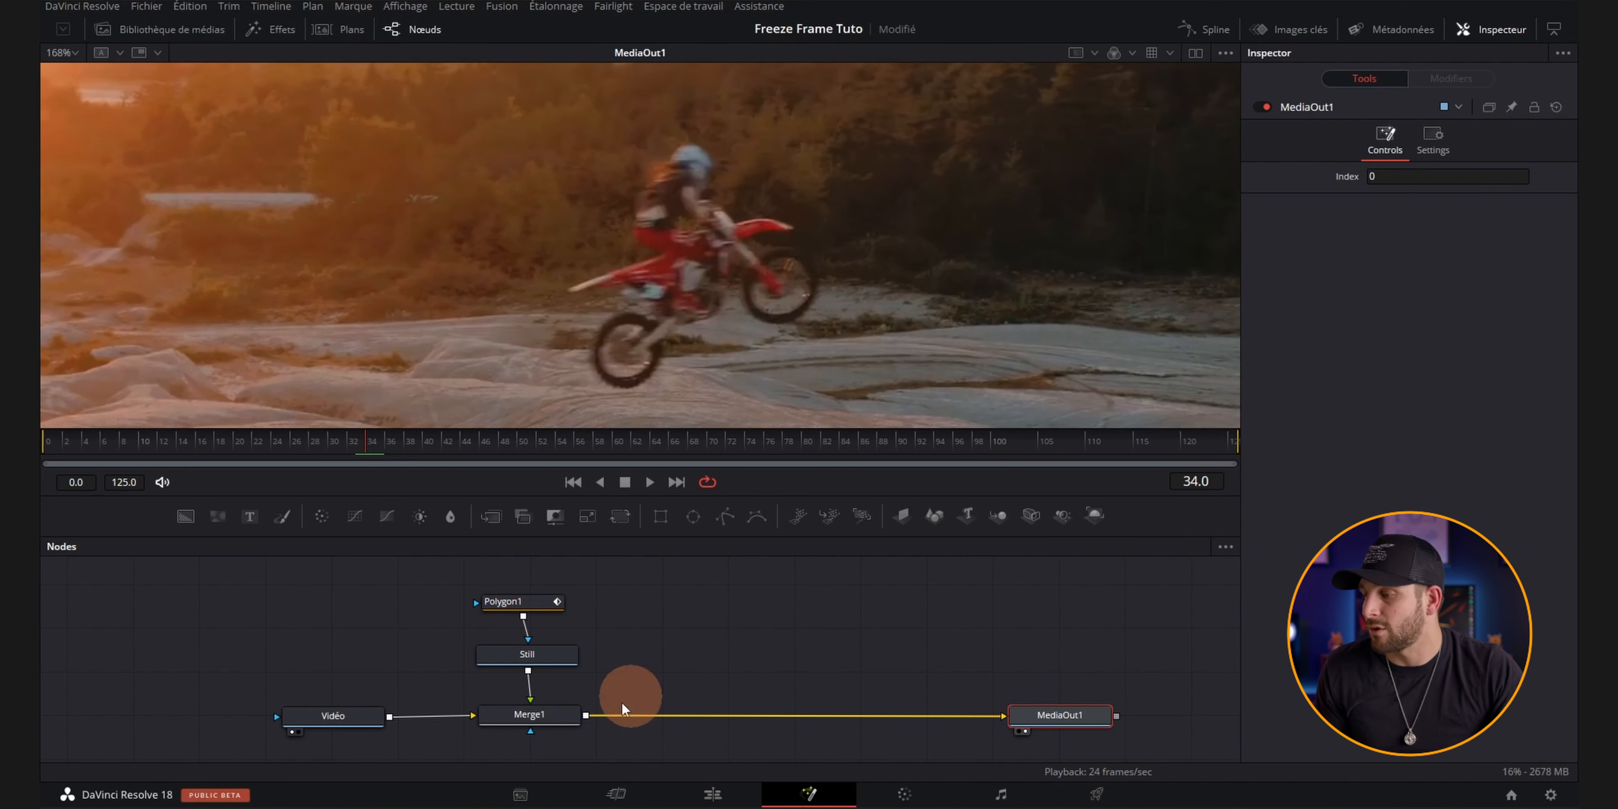
Keyframe the Blend of Merge1 at 1.0 on frame 34 and at 0.0 on frame 35
left_click(542, 716)
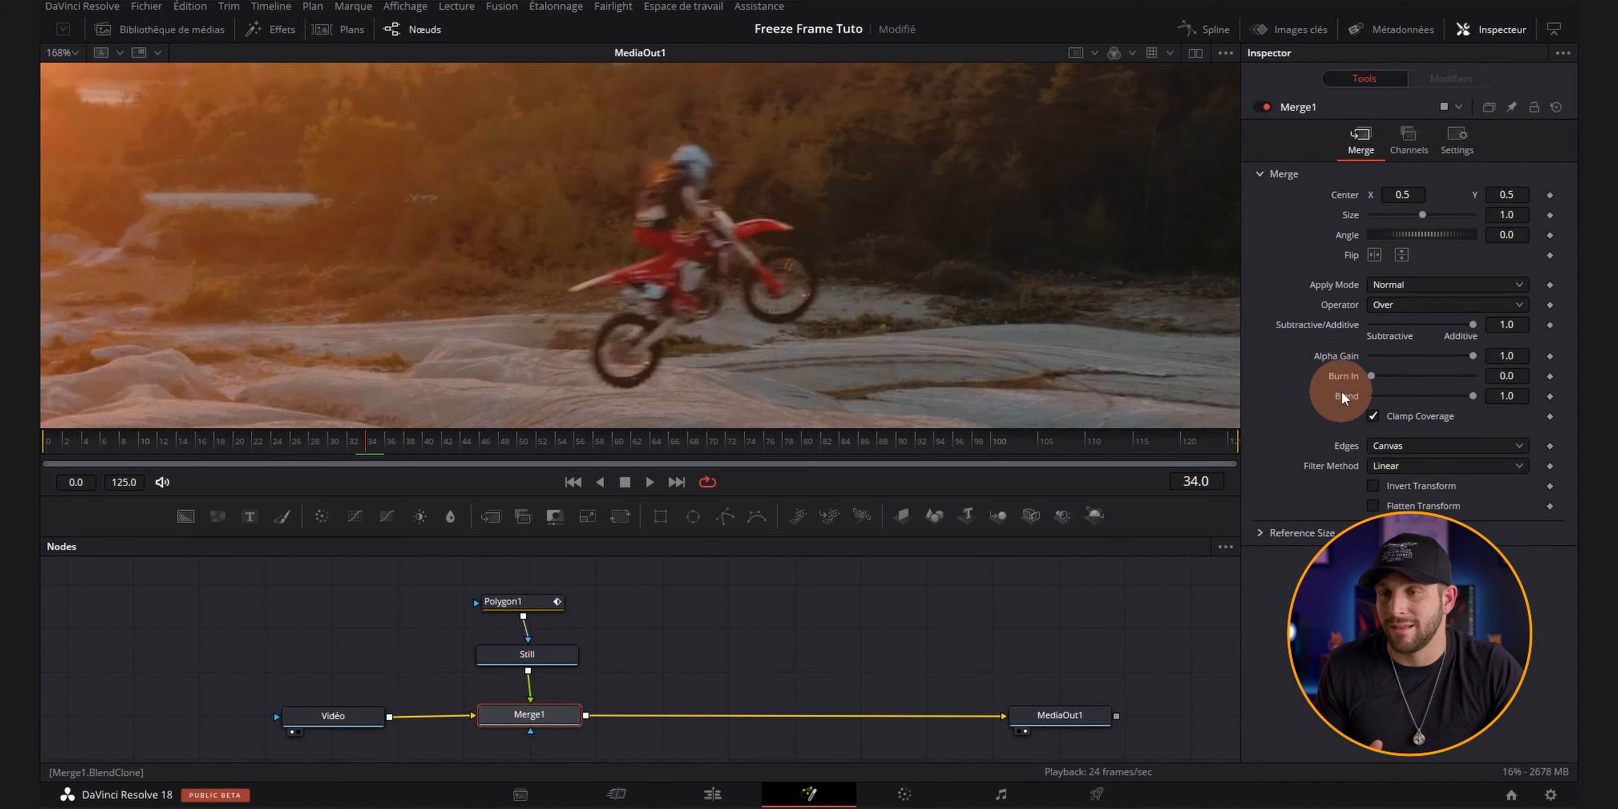
left_click(1550, 395)
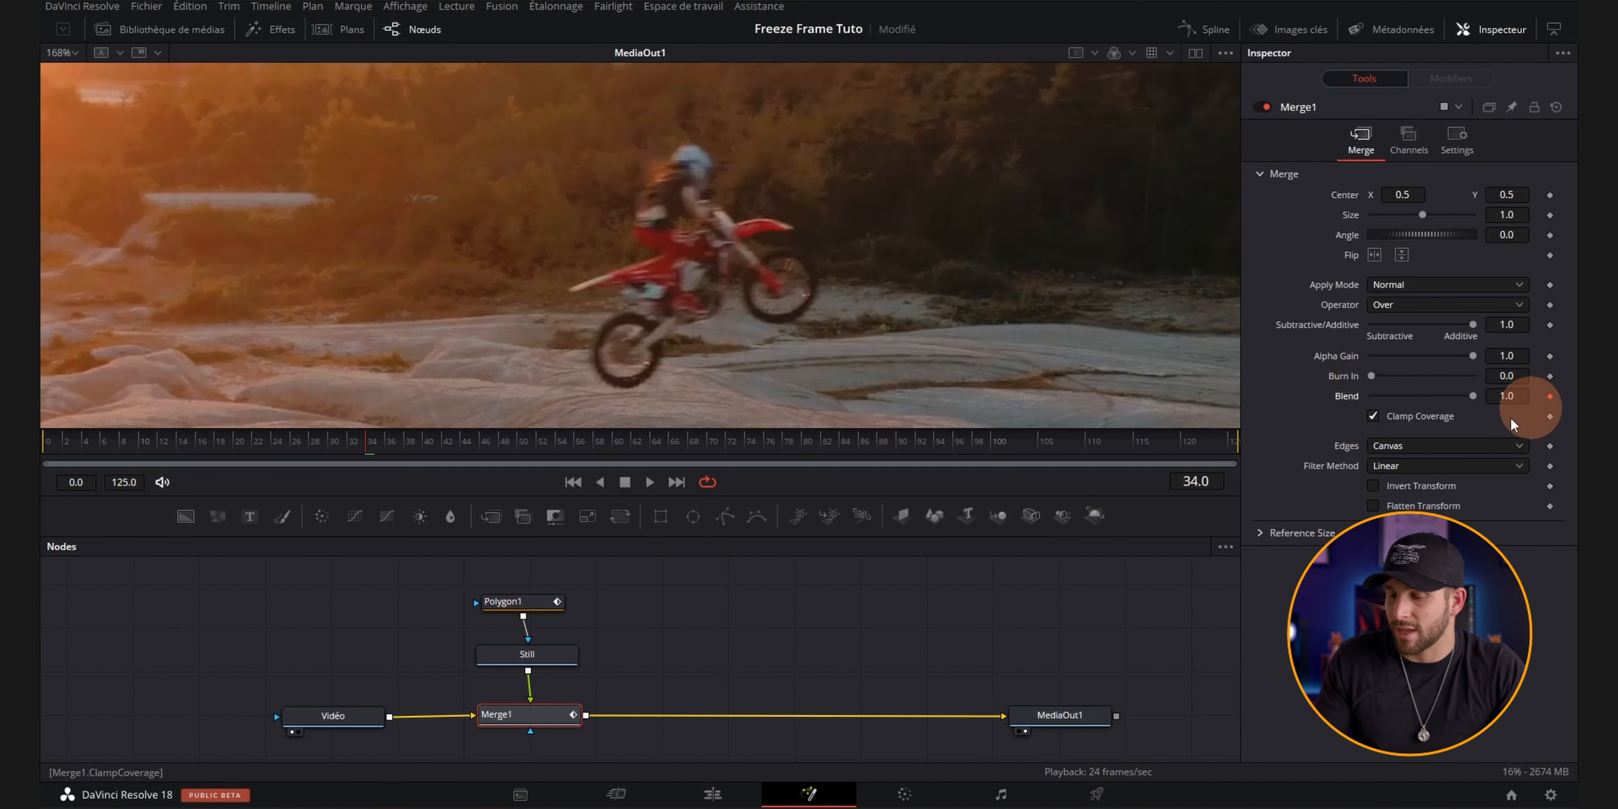
key("Right")
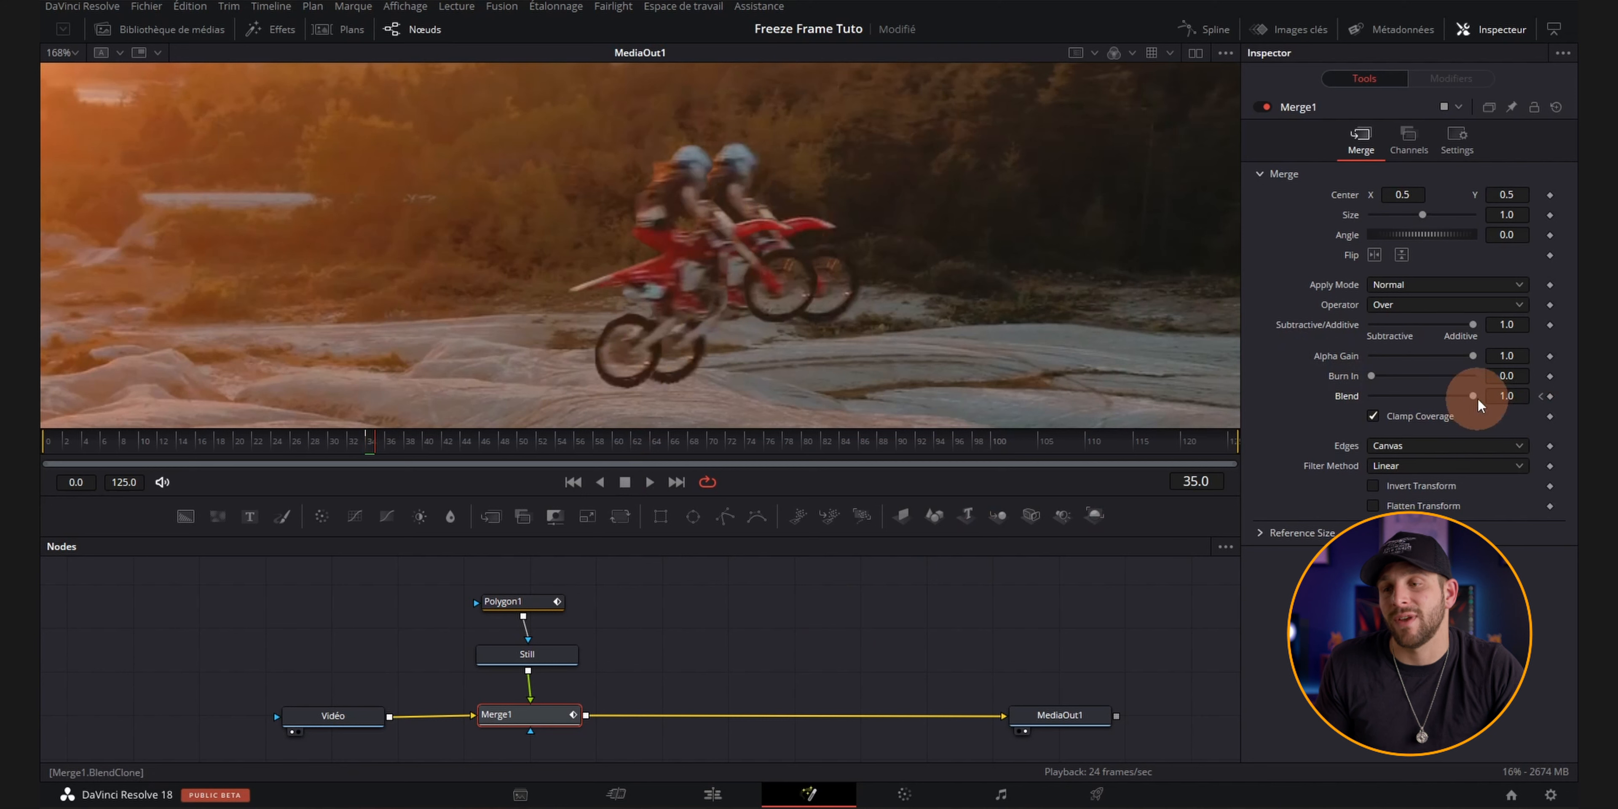
left_click_drag(1473, 396, 1324, 398)
left_click(1550, 396)
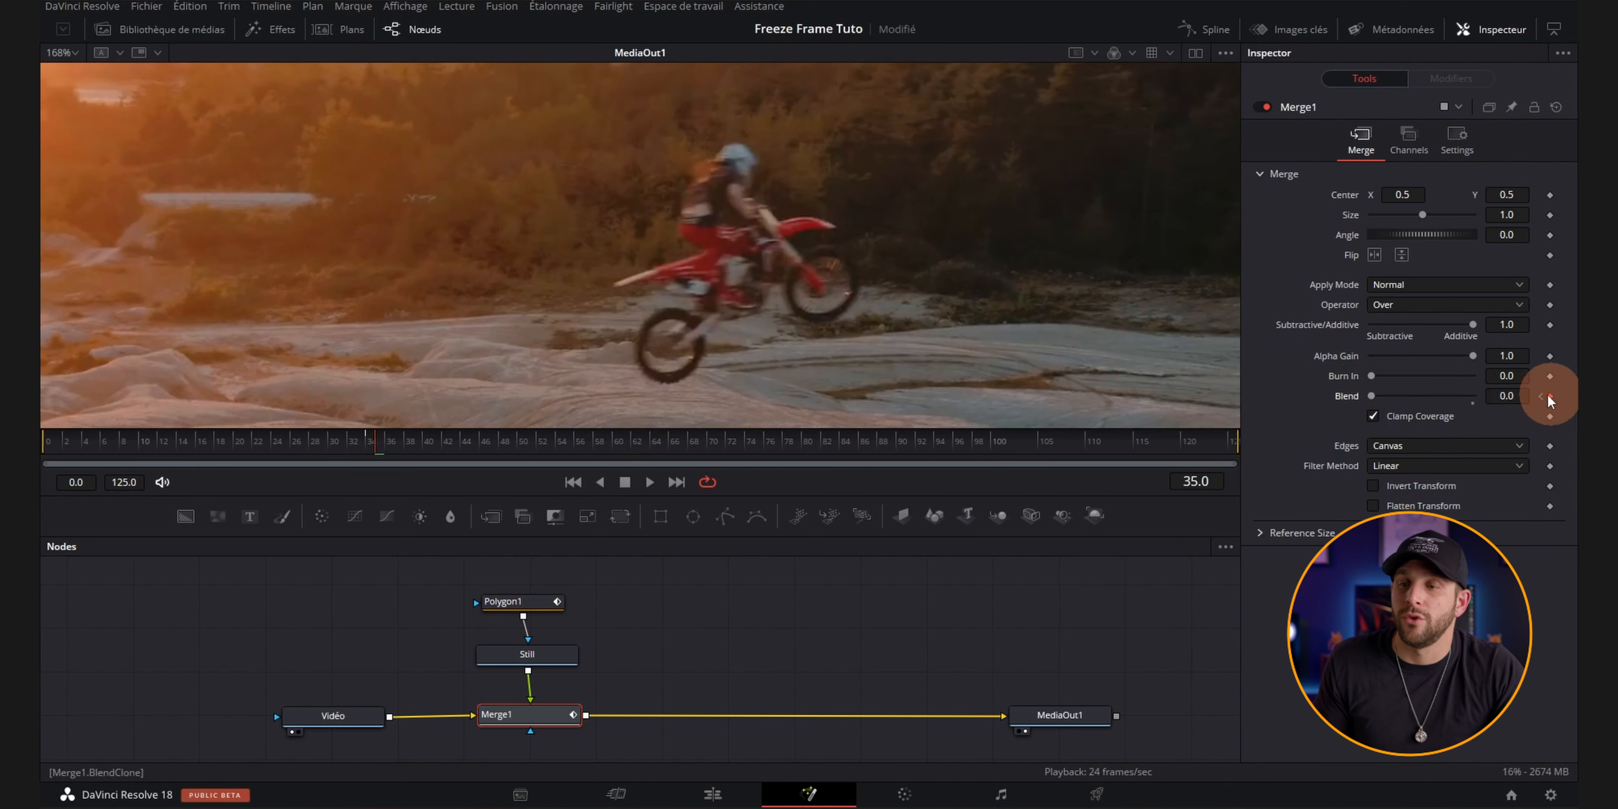